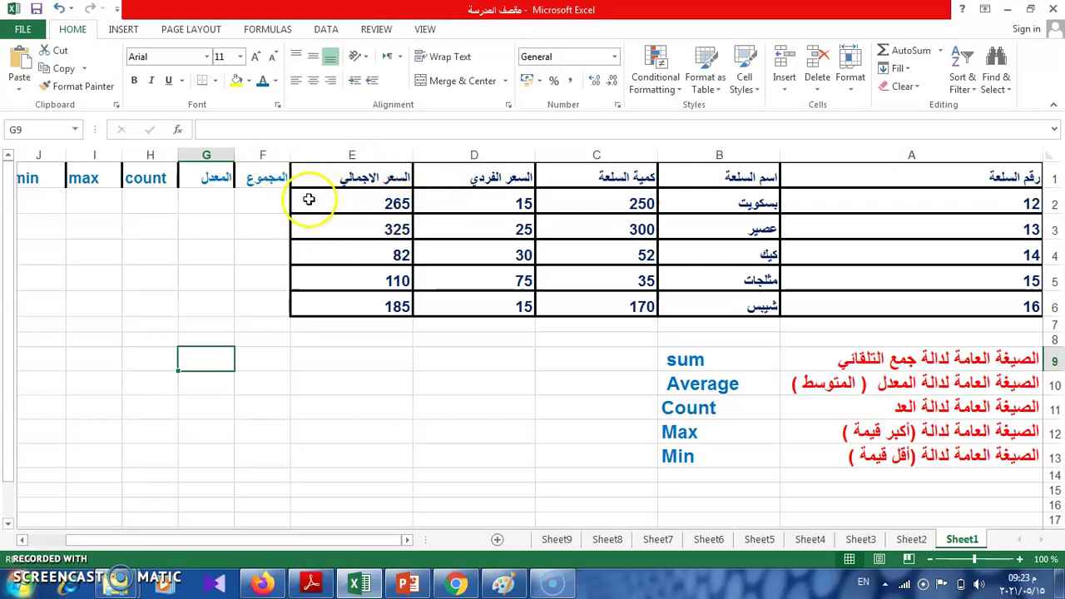
# Inspect the formula behind the first item's total price in cell E2
pyautogui.click(310, 209)
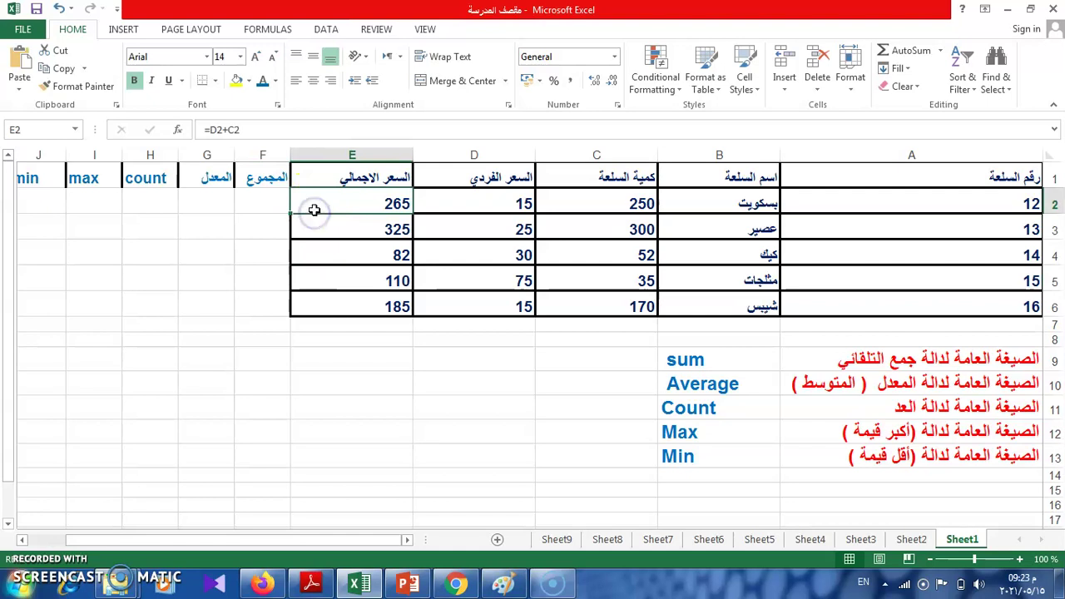
pyautogui.doubleClick(325, 204)
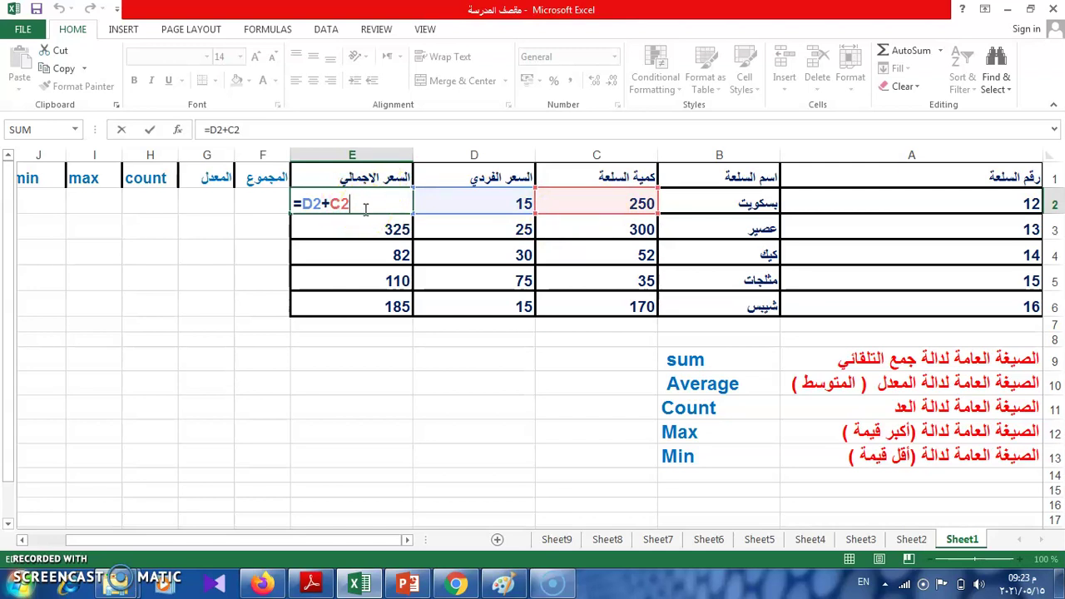
pyautogui.press('Return')
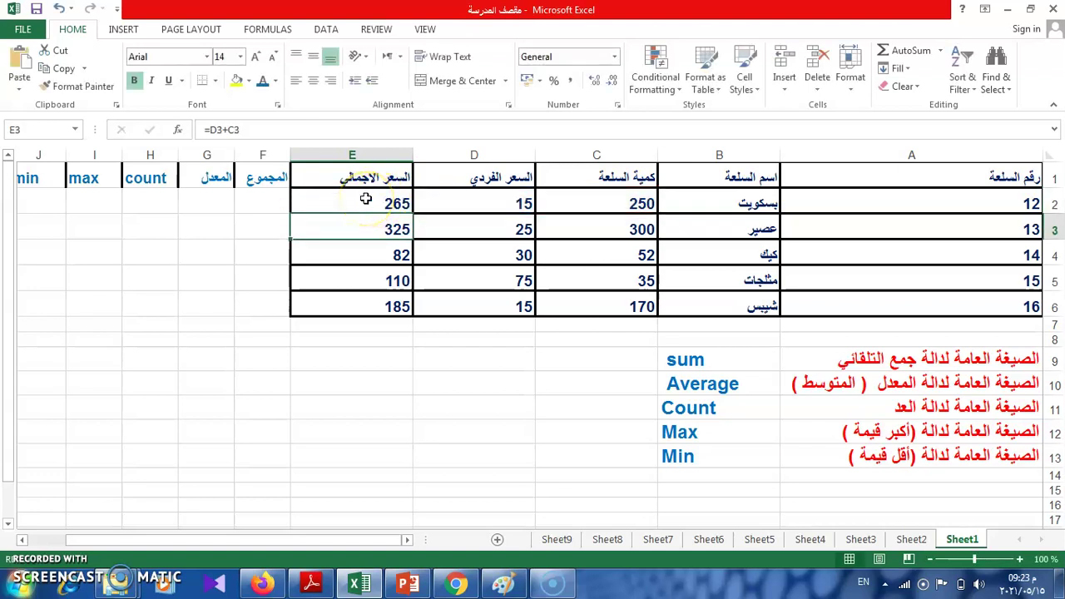
pyautogui.doubleClick(365, 199)
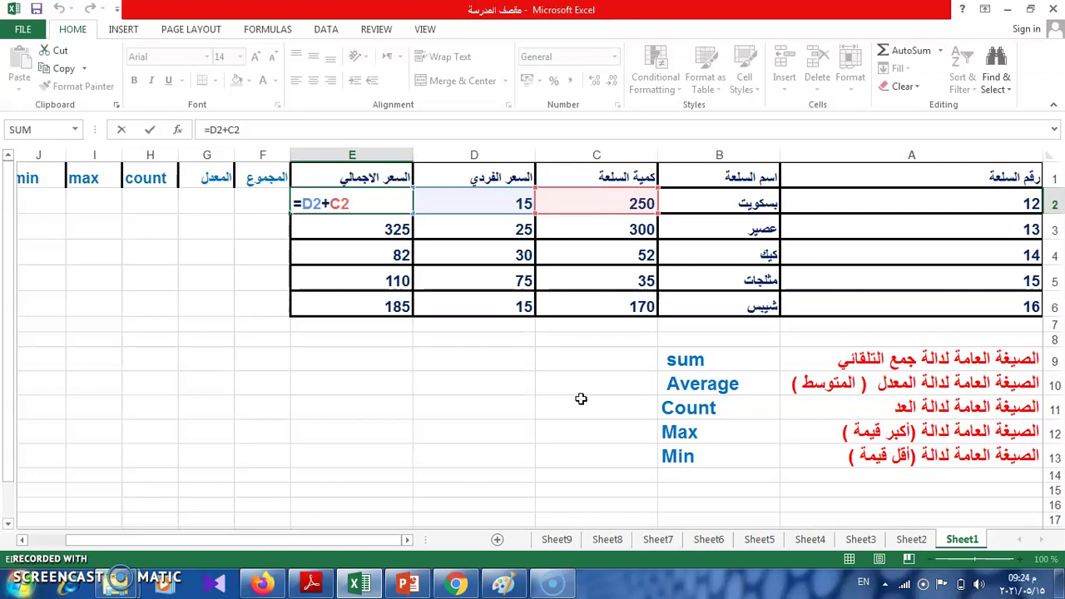
pyautogui.click(824, 365)
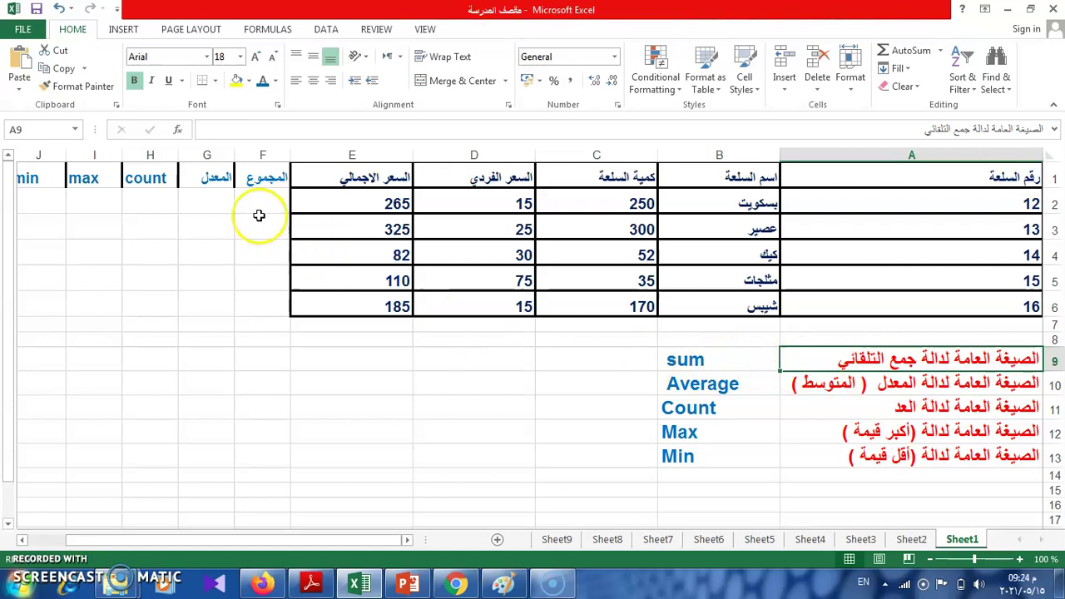
# Enter a SUM formula over the quantities C2:C6 in cell F2, under the المجموع header
pyautogui.click(244, 194)
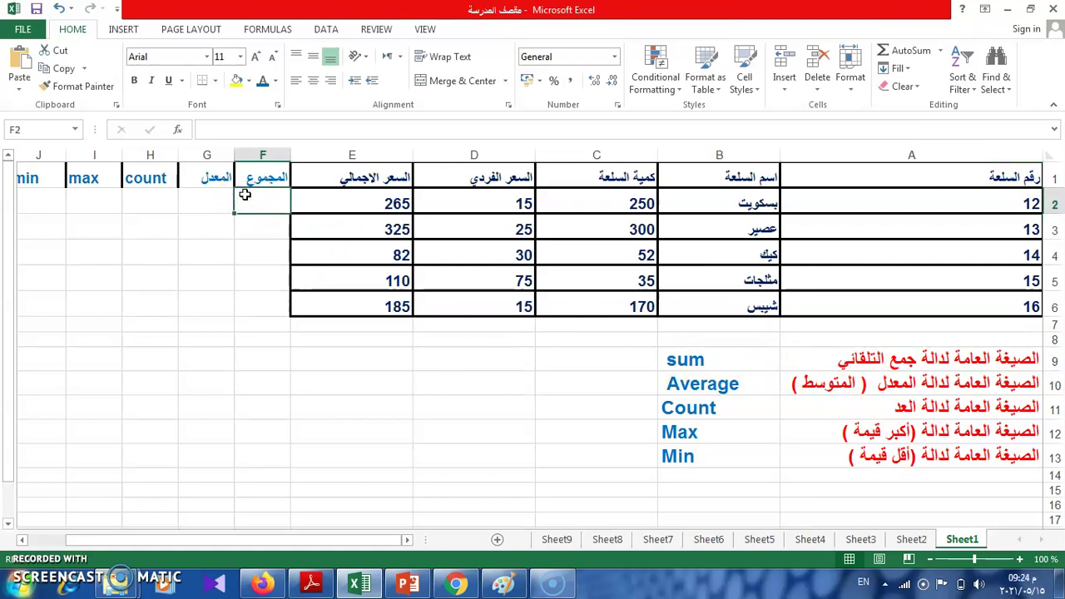
pyautogui.write('=')
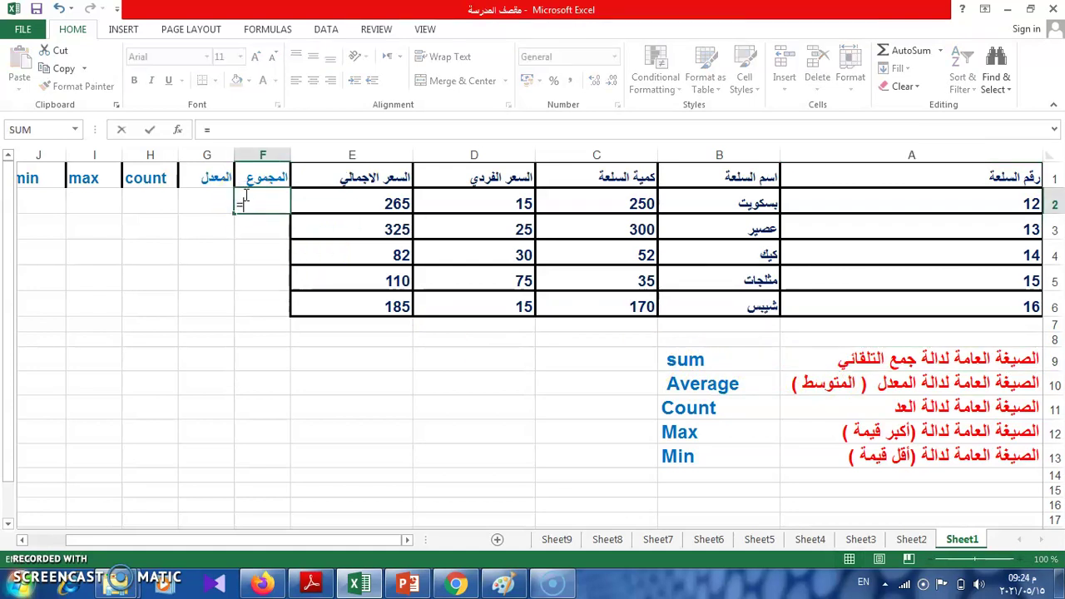
pyautogui.write('s')
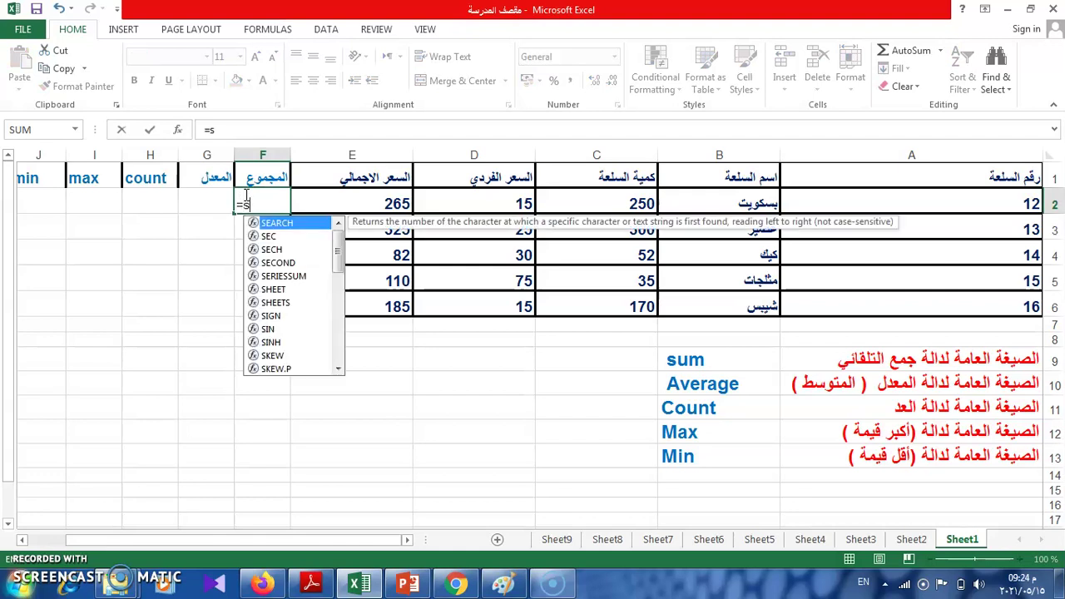
pyautogui.write('um')
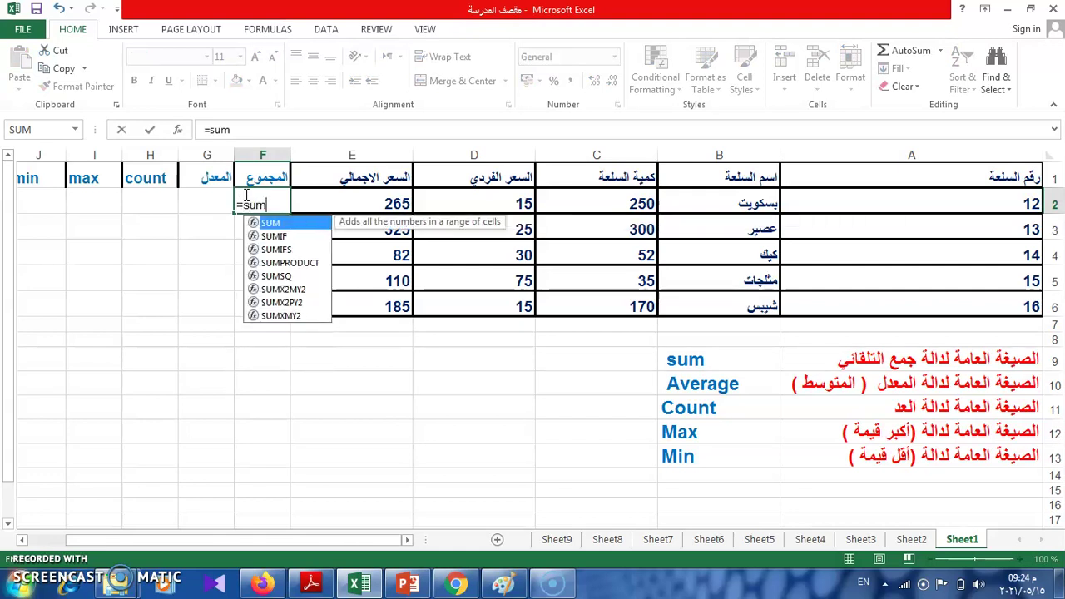
pyautogui.write('(')
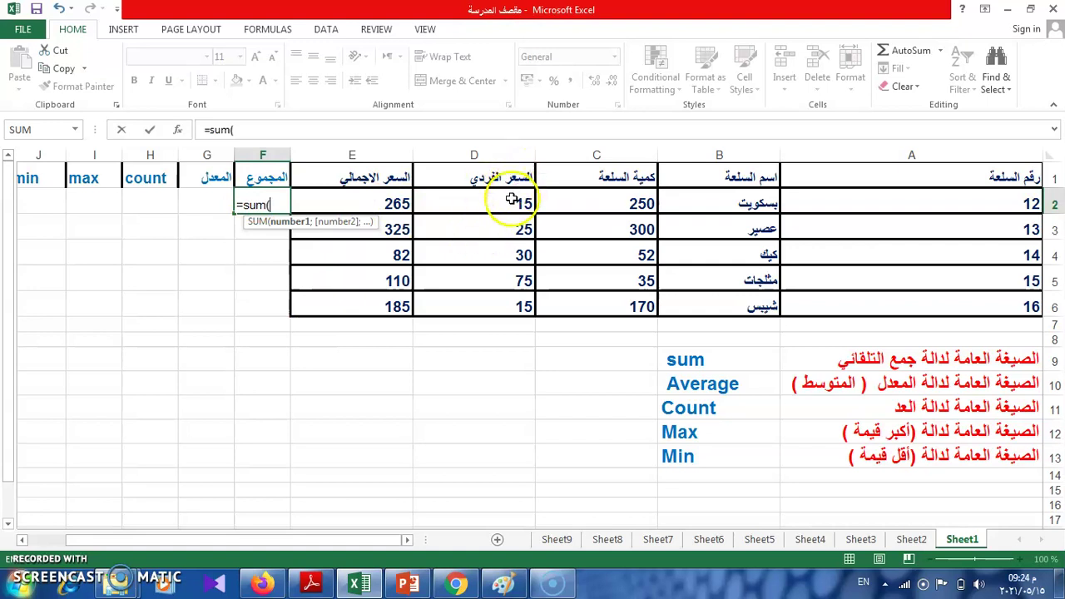
pyautogui.click(614, 205)
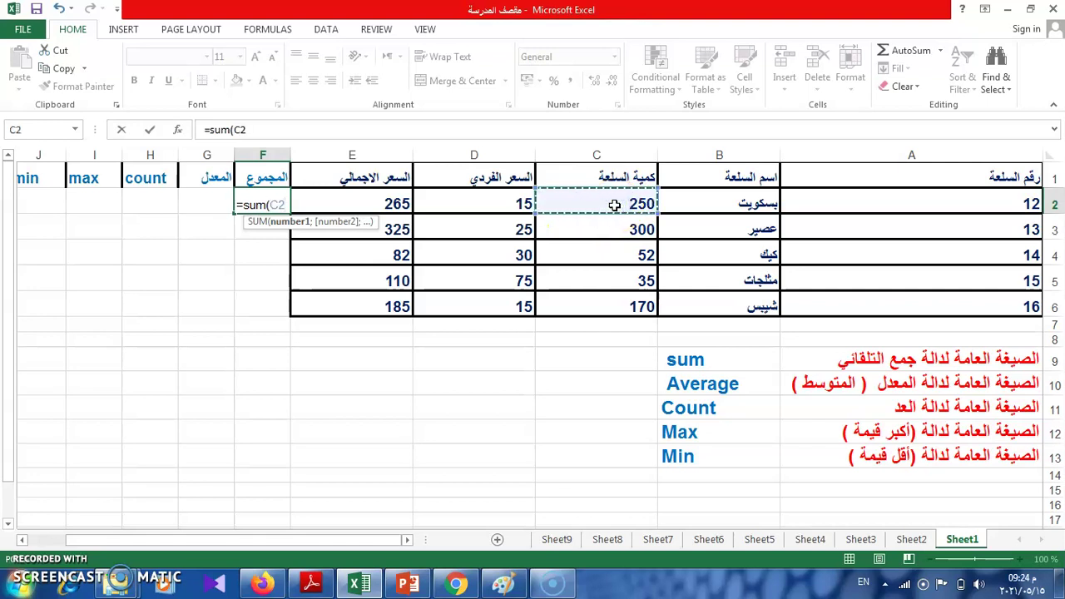
pyautogui.write(':')
pyautogui.click(614, 205)
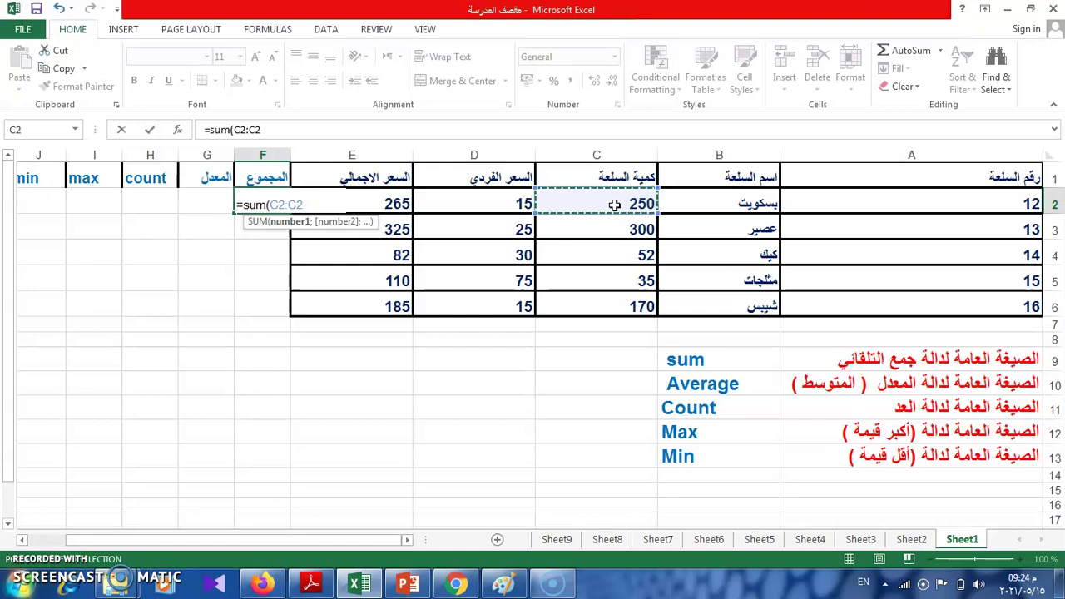
pyautogui.moveTo(572, 203)
pyautogui.mouseDown()
pyautogui.moveTo(488, 205)
pyautogui.moveTo(567, 210)
pyautogui.mouseUp()
pyautogui.moveTo(566, 225); pyautogui.dragTo(576, 307)
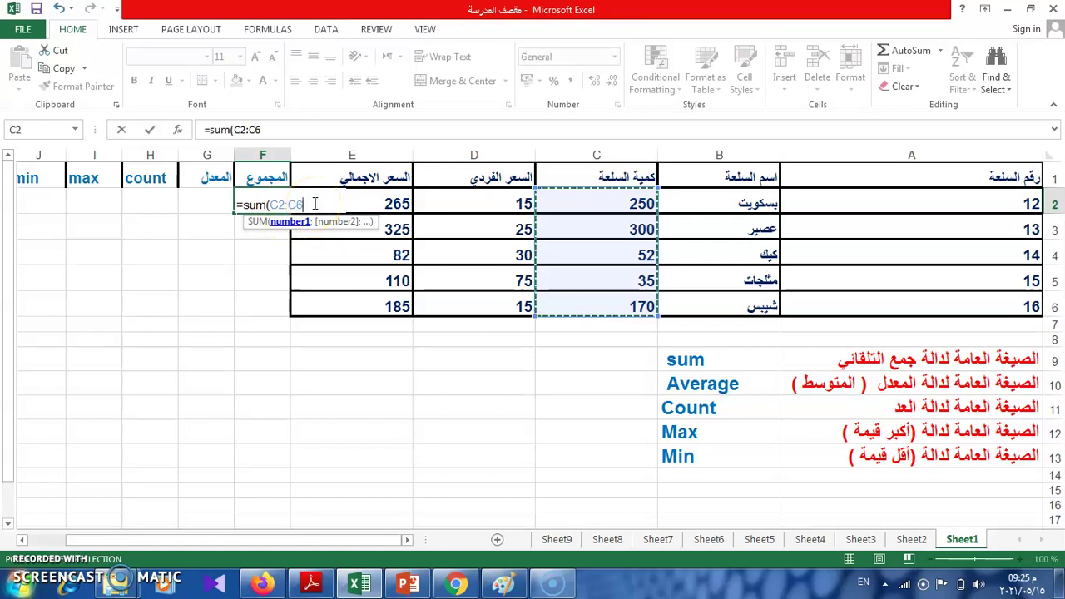
pyautogui.press('Return')
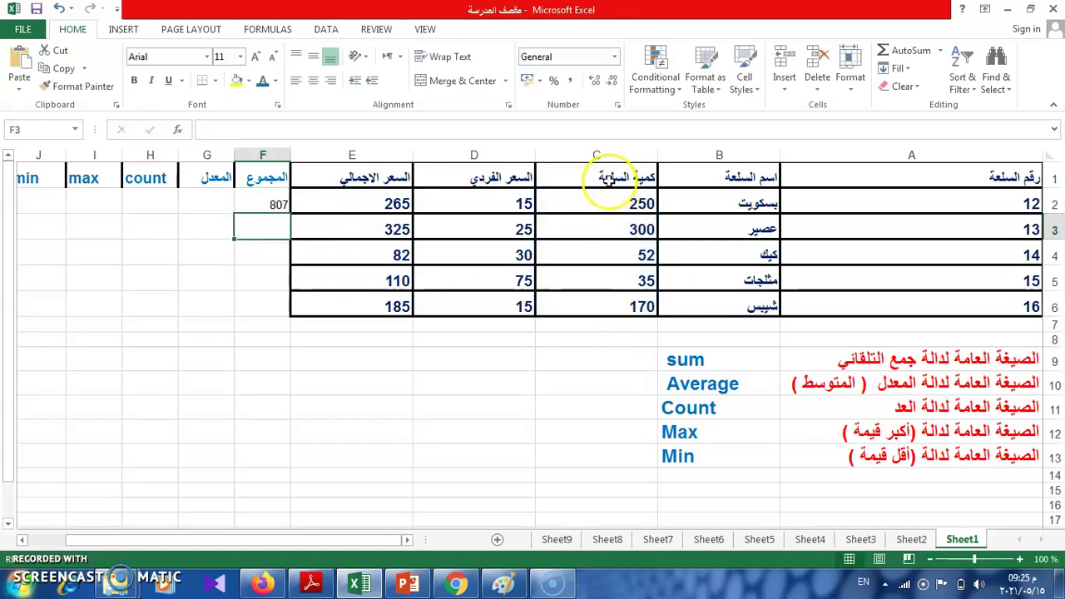
# Enter the formula =sum(C2:C6) in cell C7, directly below the quantity column
pyautogui.moveTo(610, 194); pyautogui.dragTo(619, 297)
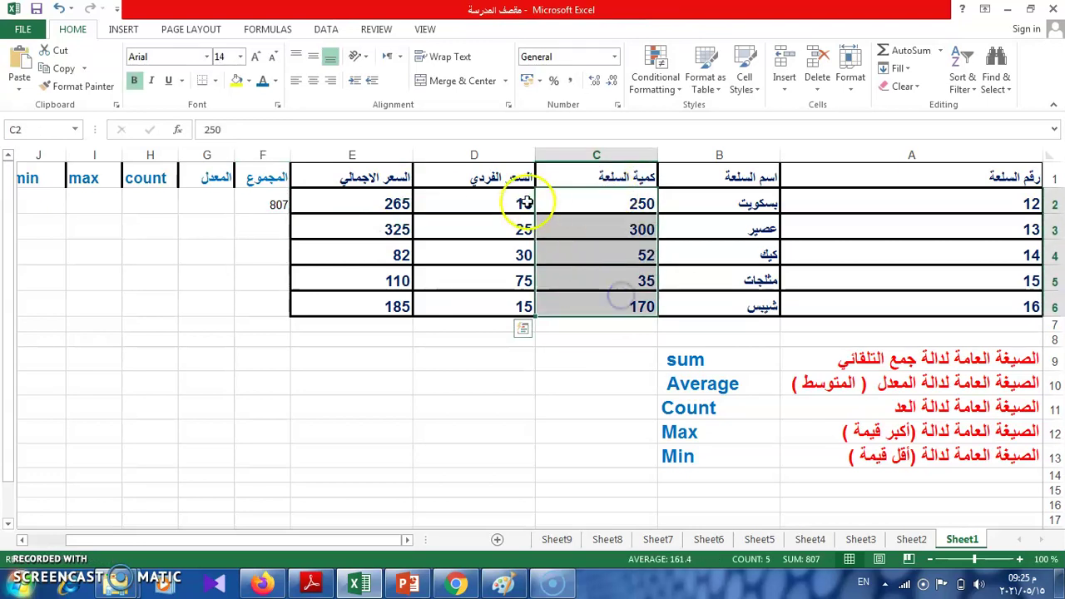
pyautogui.click(566, 330)
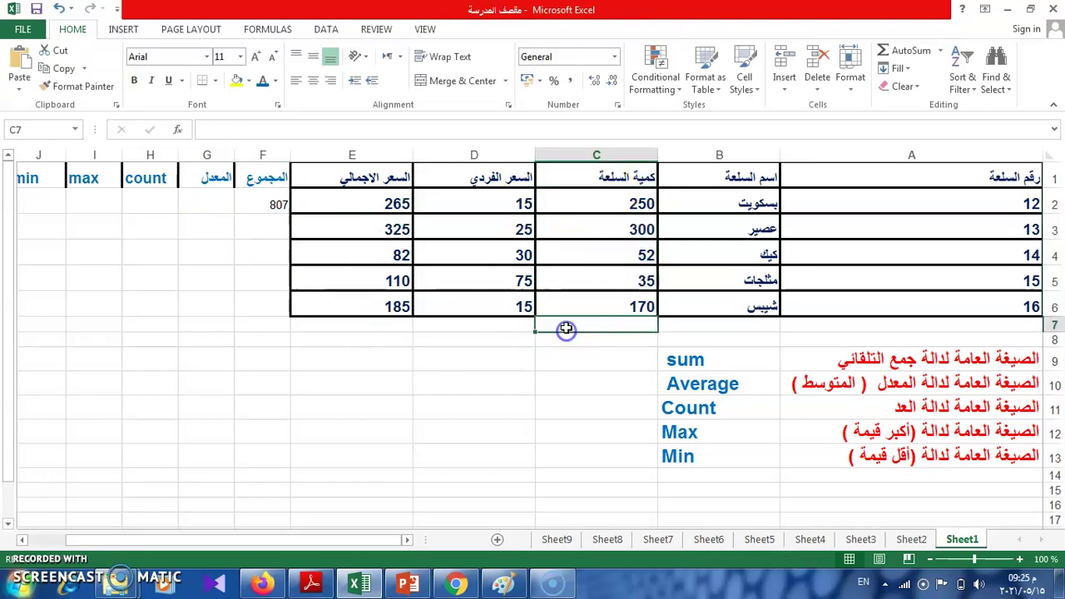
pyautogui.write('=sum')
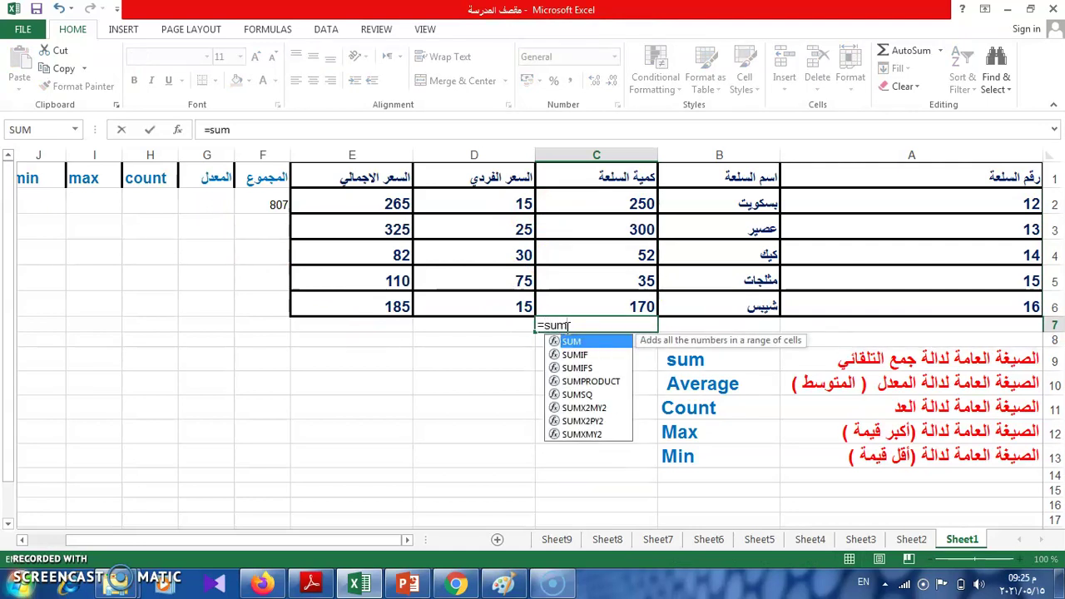
pyautogui.write('(')
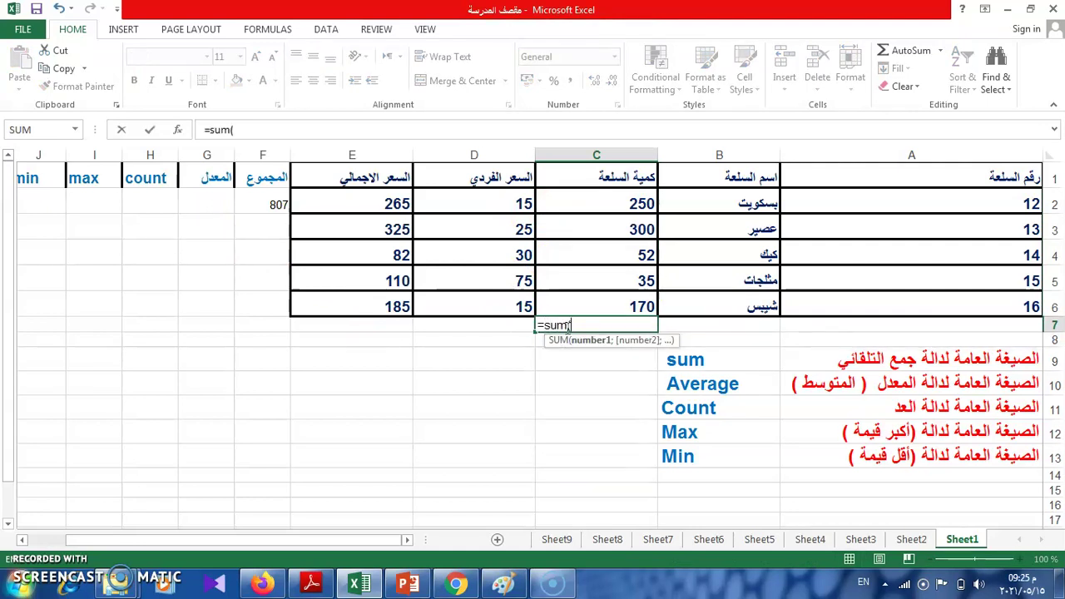
pyautogui.moveTo(653, 204); pyautogui.dragTo(641, 304)
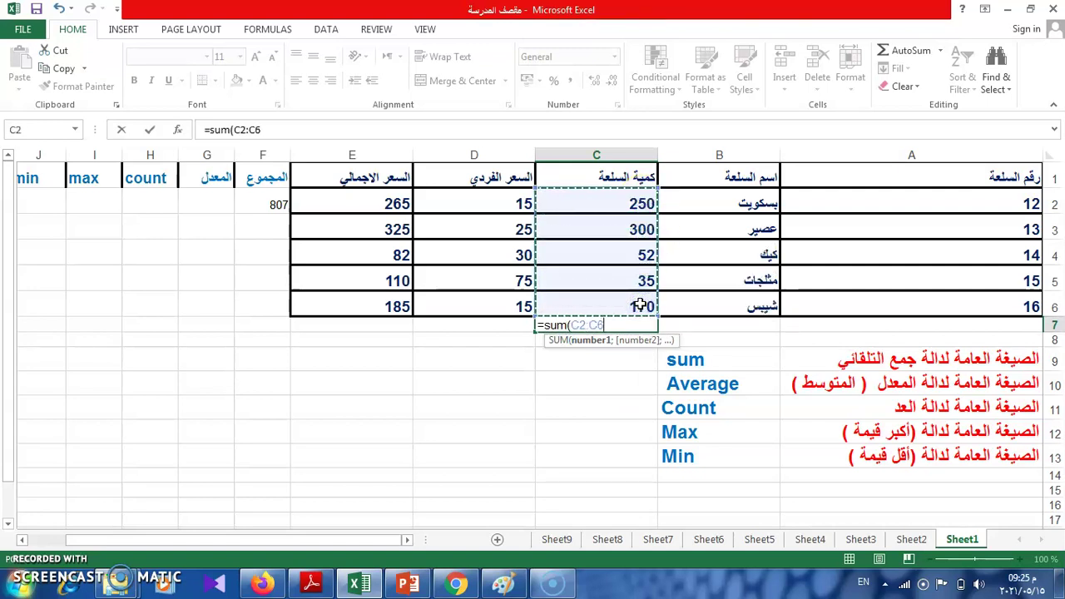
pyautogui.write(')')
pyautogui.press('Return')
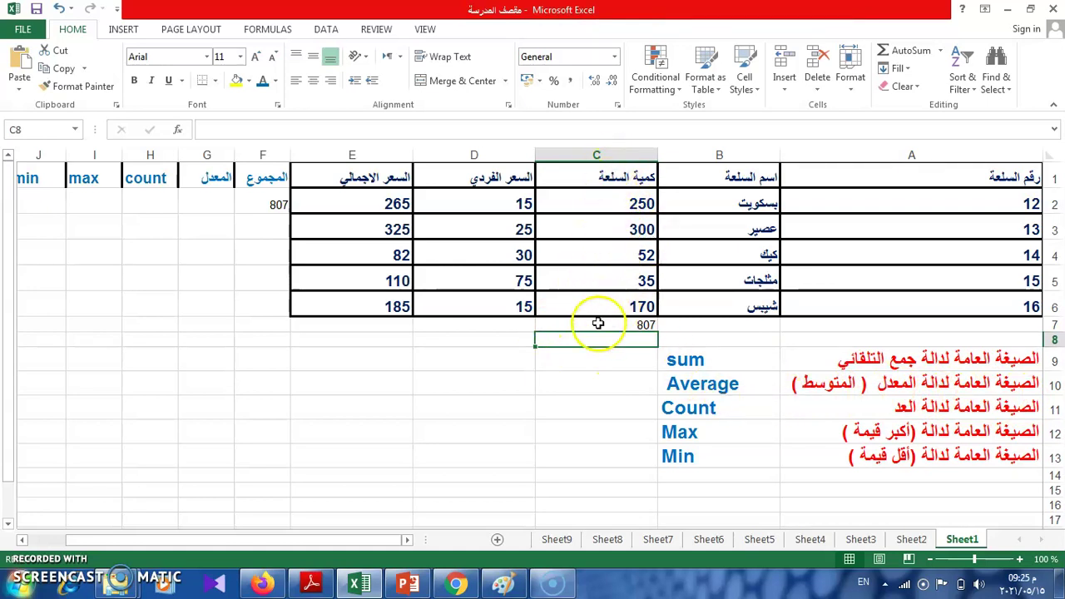
# Enter the formula =AVERAGE(C2:C6) in cell G2, under the المعدل header
pyautogui.click(205, 204)
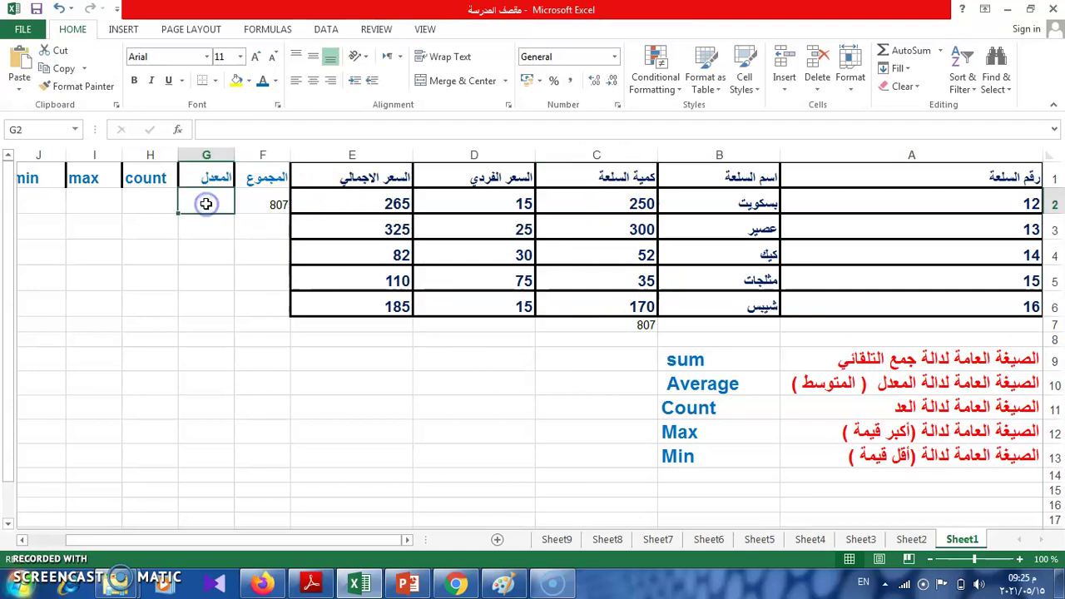
pyautogui.write('=')
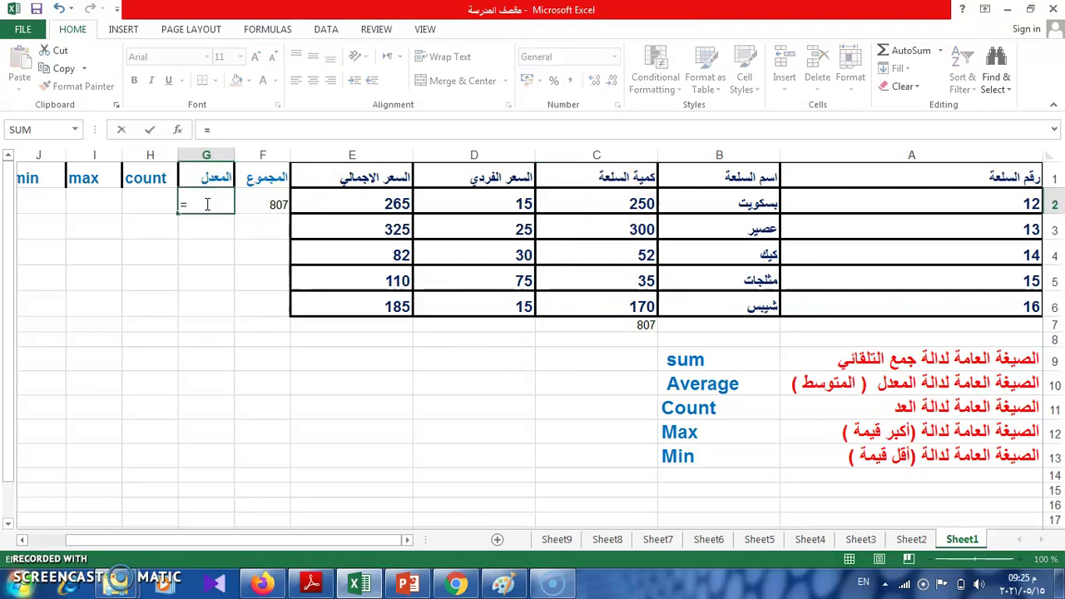
pyautogui.write('a')
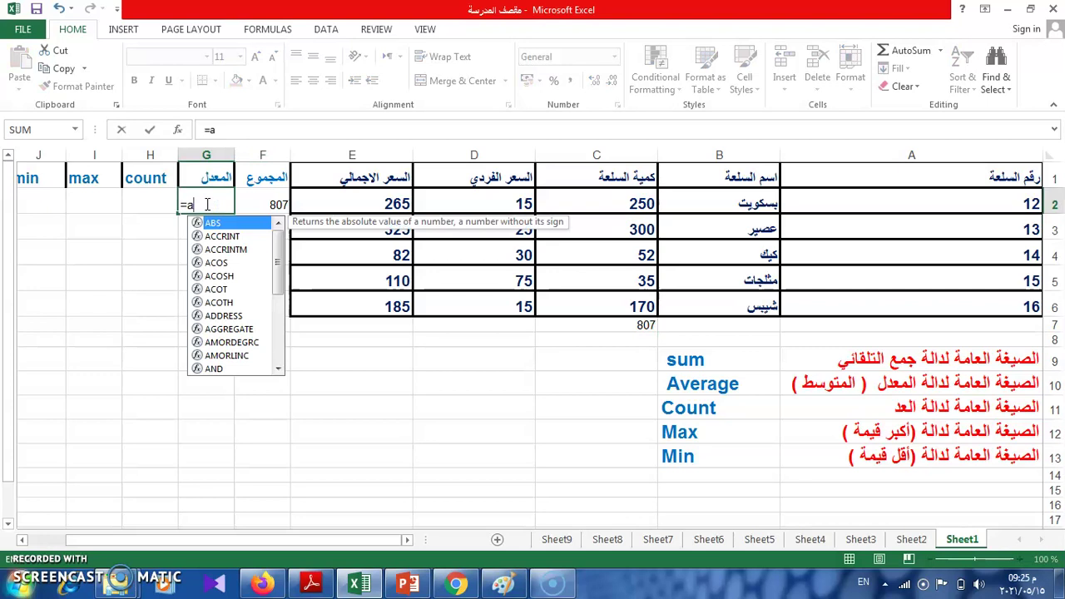
pyautogui.click(281, 269)
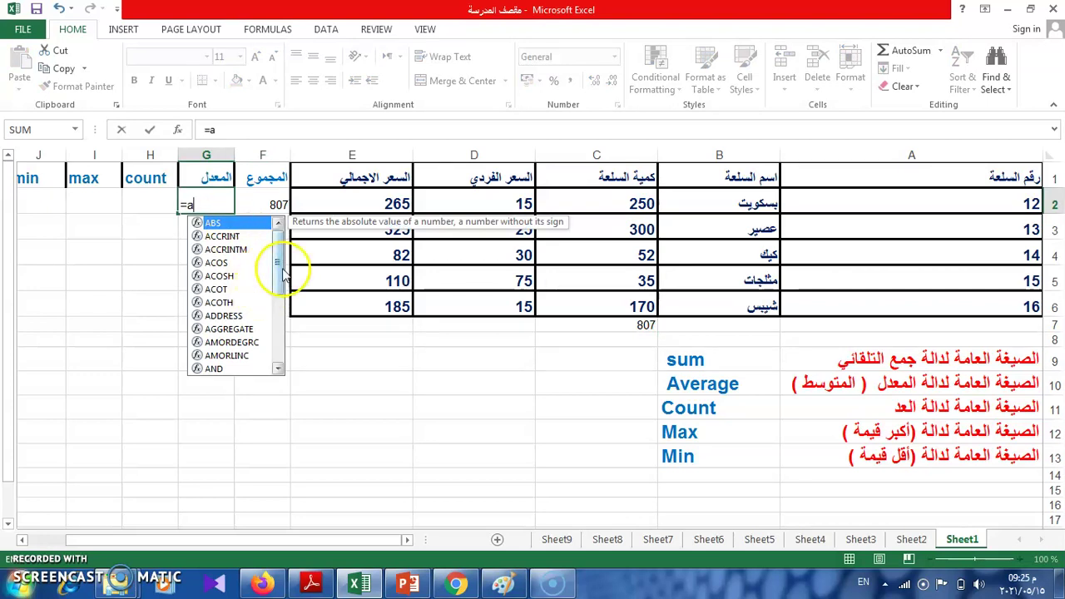
pyautogui.moveTo(280, 269); pyautogui.dragTo(281, 345)
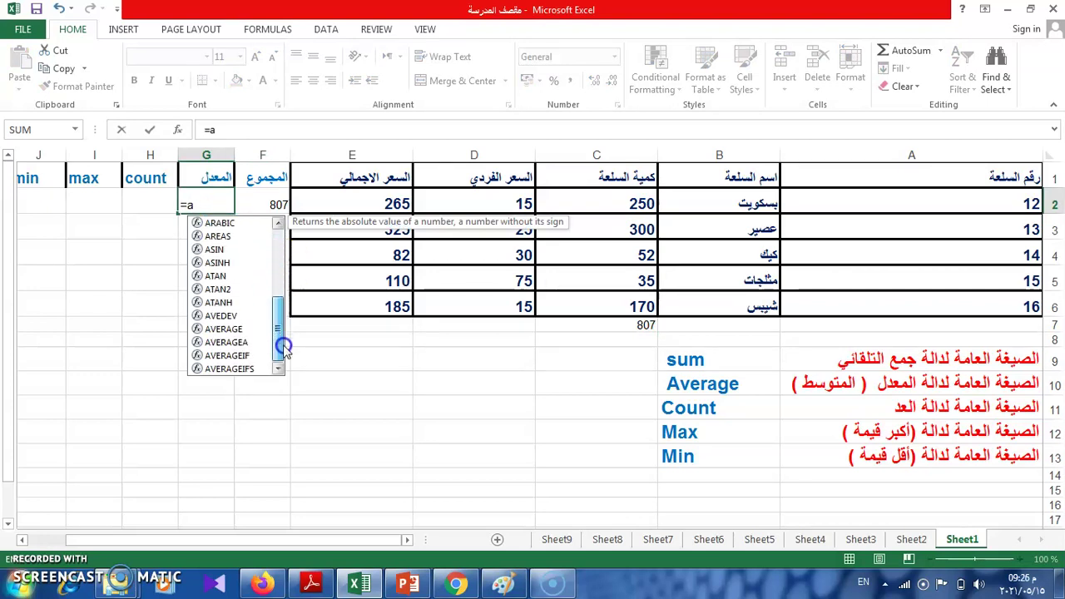
pyautogui.click(221, 329)
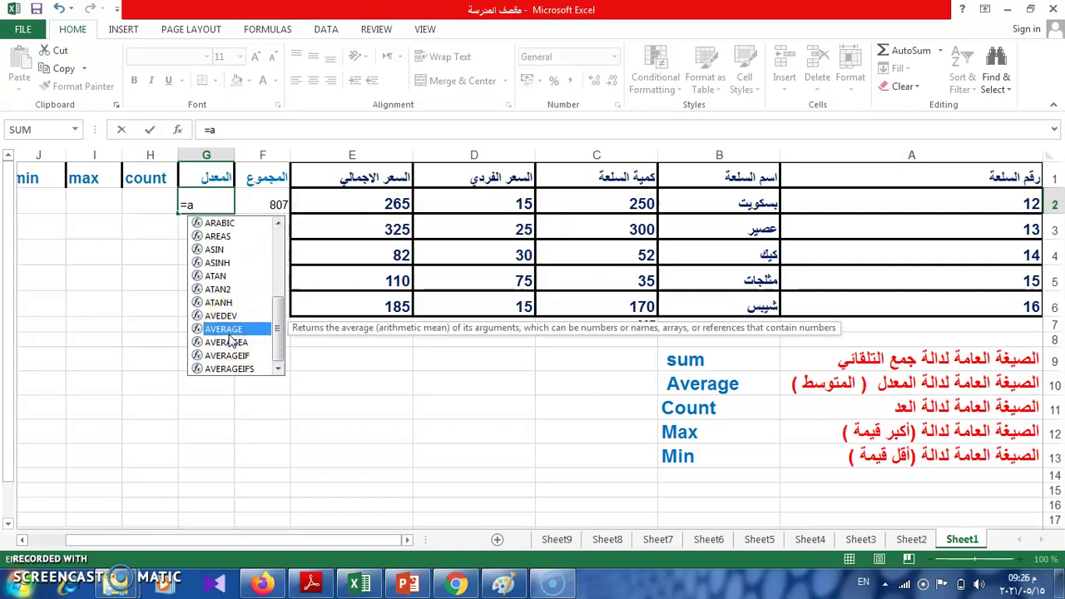
pyautogui.doubleClick(227, 333)
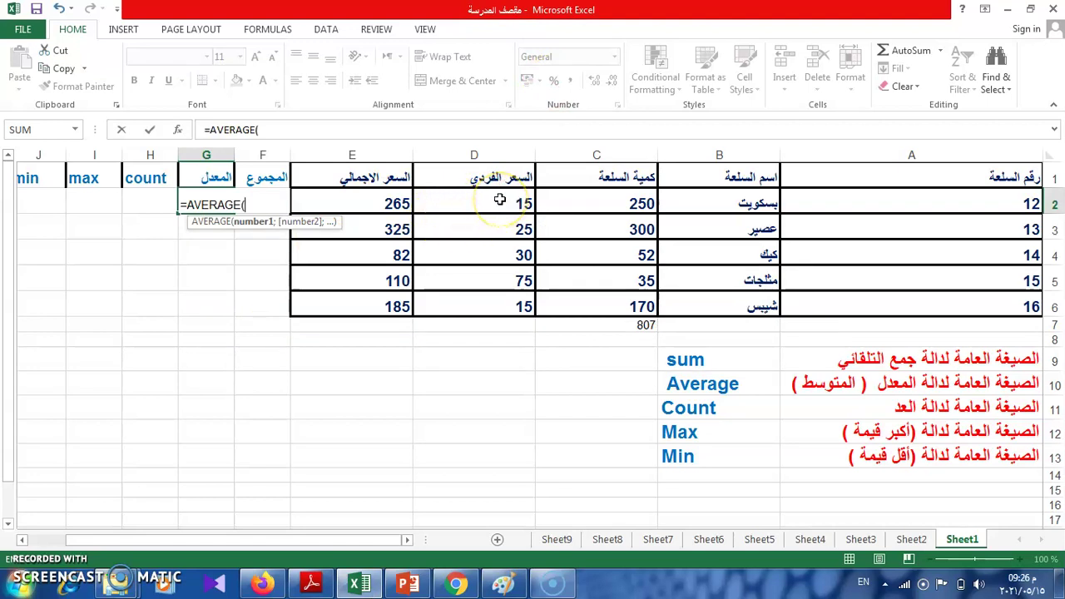
pyautogui.moveTo(615, 201); pyautogui.dragTo(614, 300)
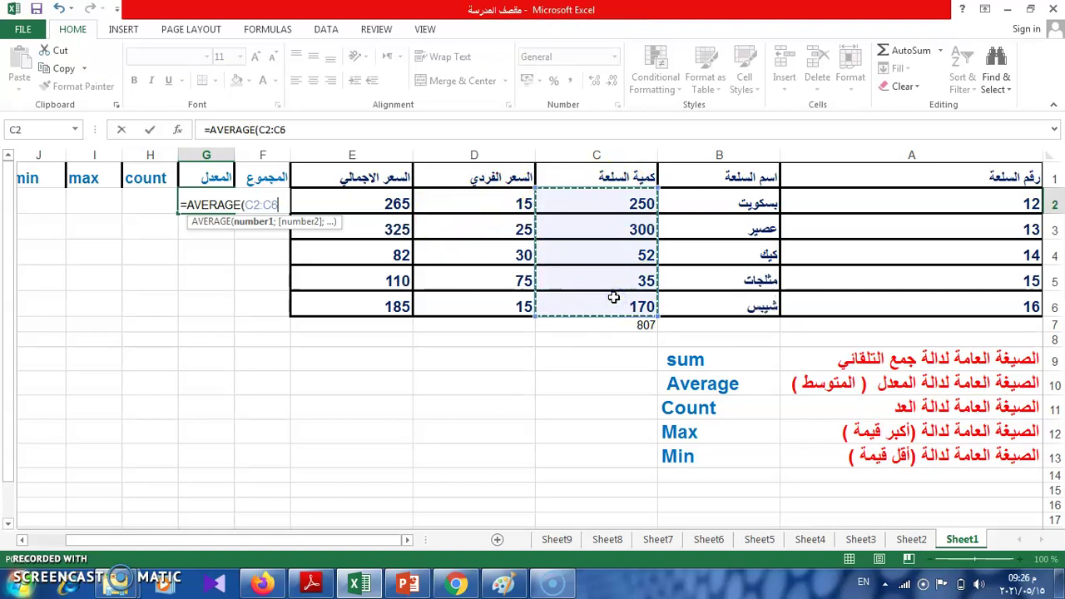
pyautogui.write(')')
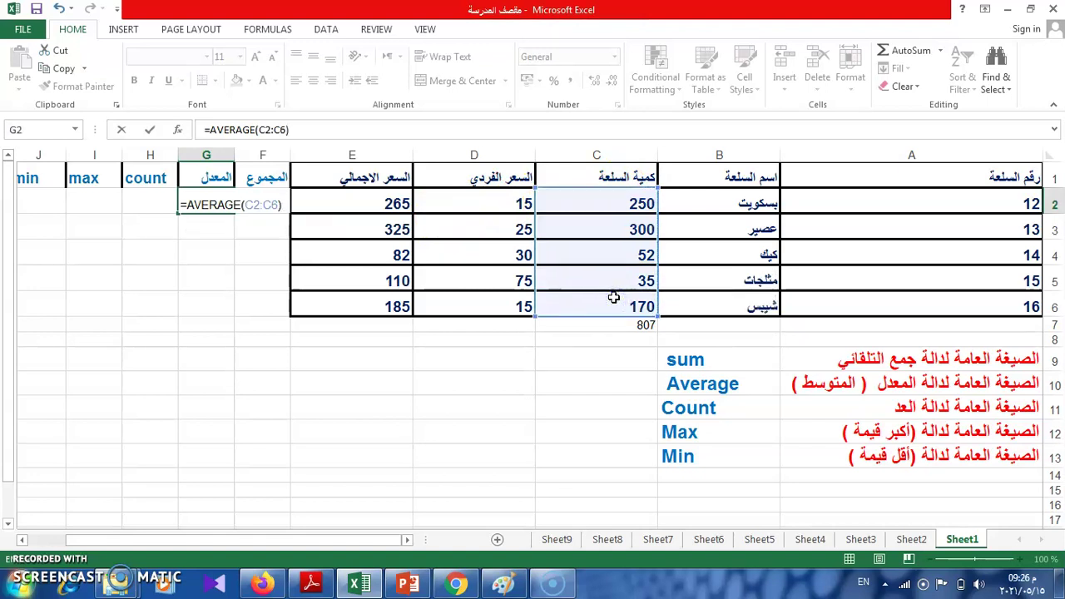
pyautogui.press('Return')
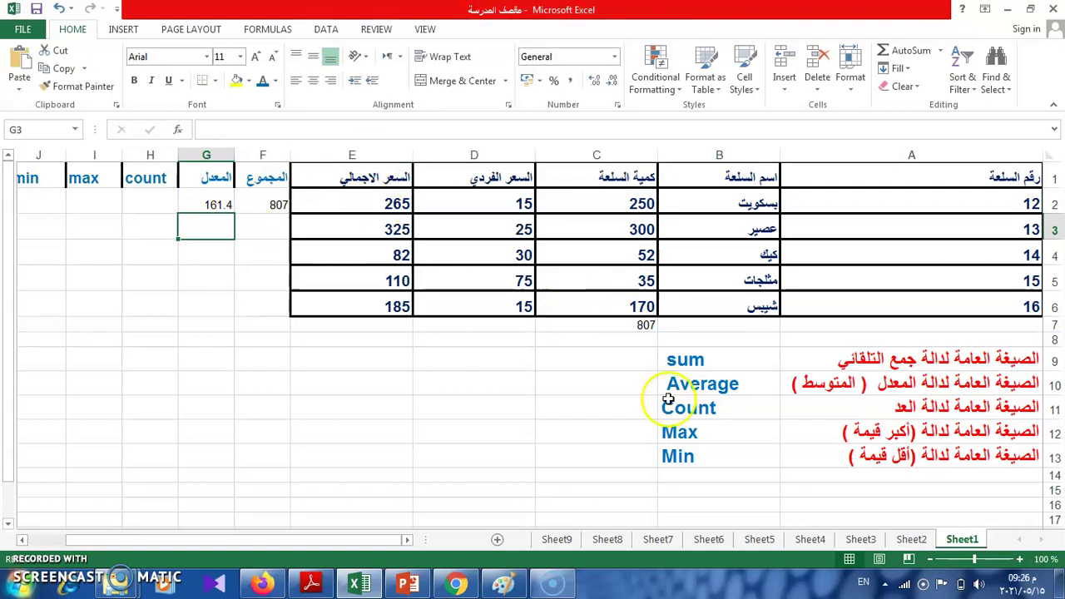
# Review the quantity range C2:C6 and the sum and Average entries in the function list below the table
pyautogui.moveTo(577, 197); pyautogui.dragTo(578, 303)
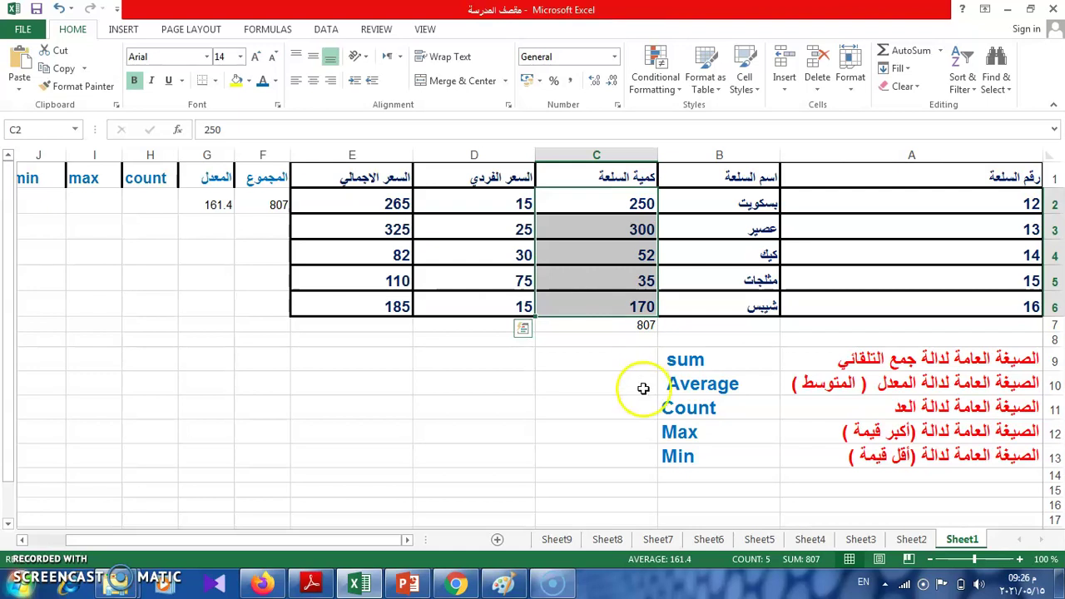
pyautogui.click(721, 365)
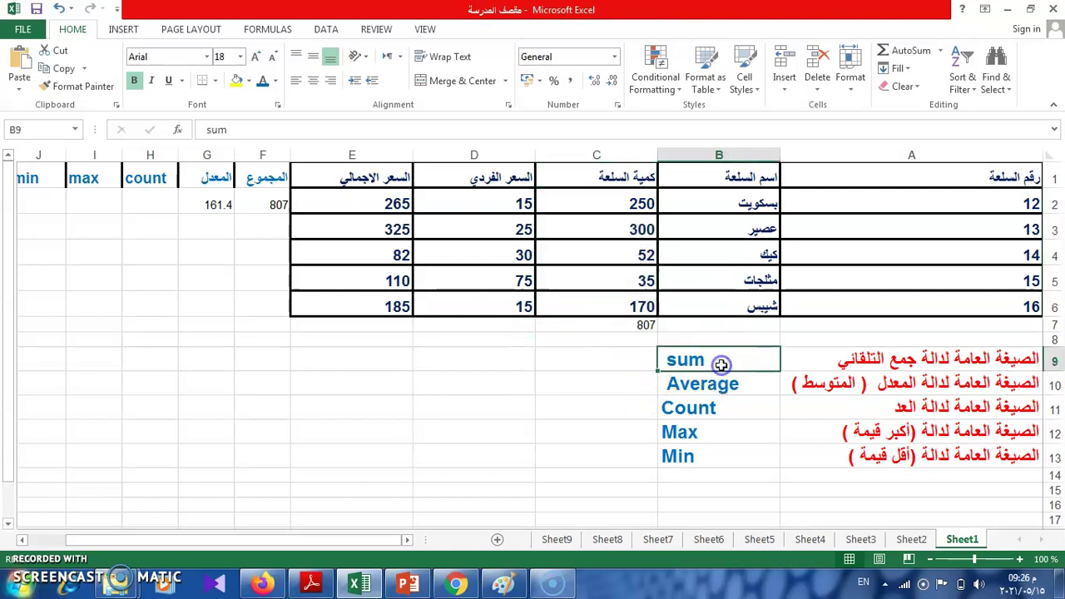
pyautogui.click(740, 383)
pyautogui.click(752, 358)
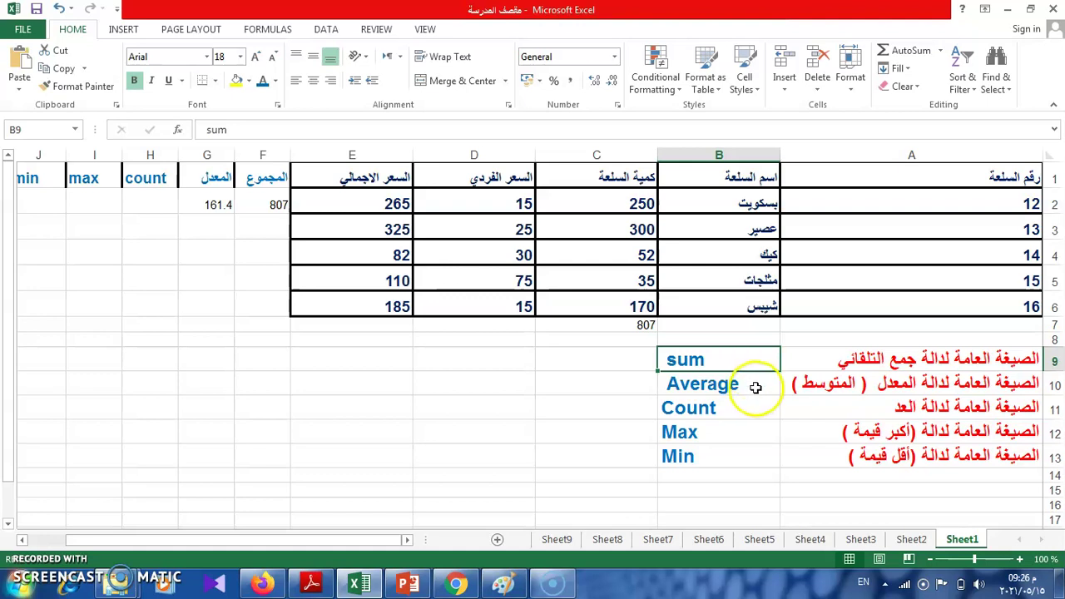
pyautogui.click(755, 387)
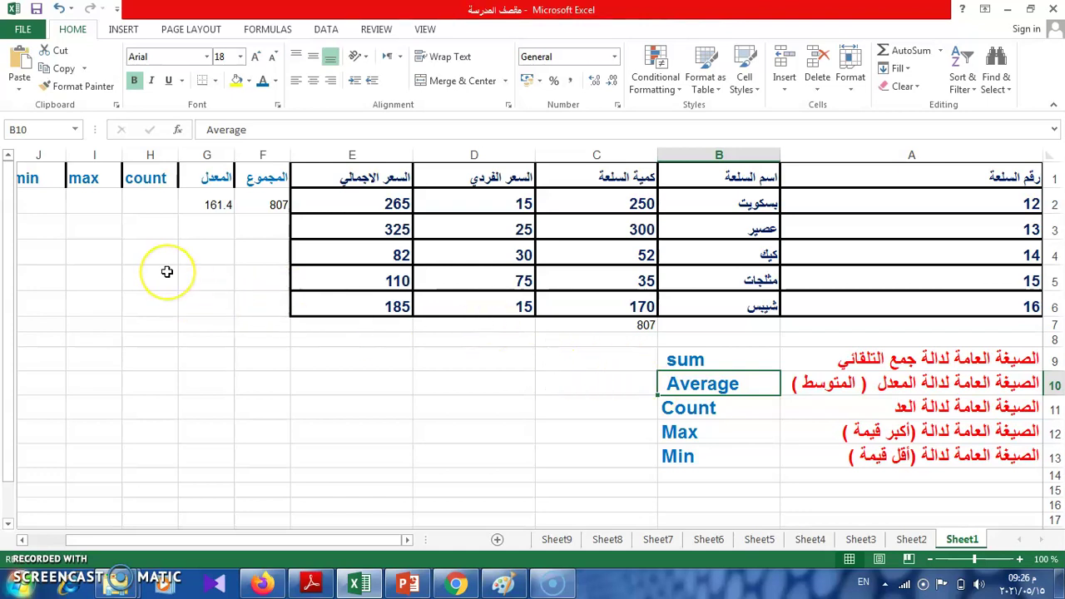
# Enter the formula =count(C2:C6) in cell H2, under the count header
pyautogui.click(149, 202)
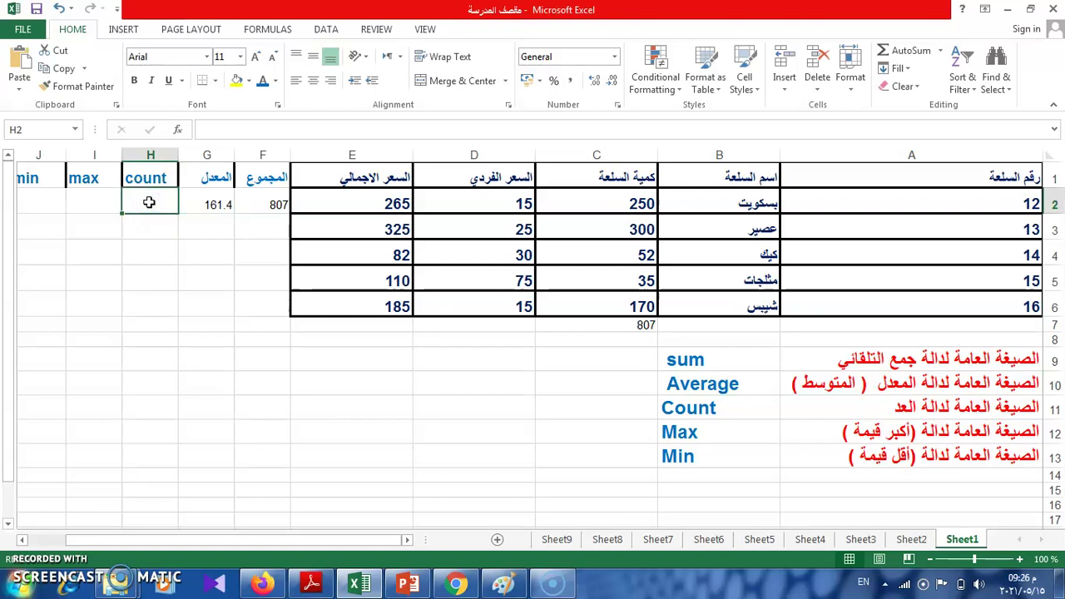
pyautogui.write('=')
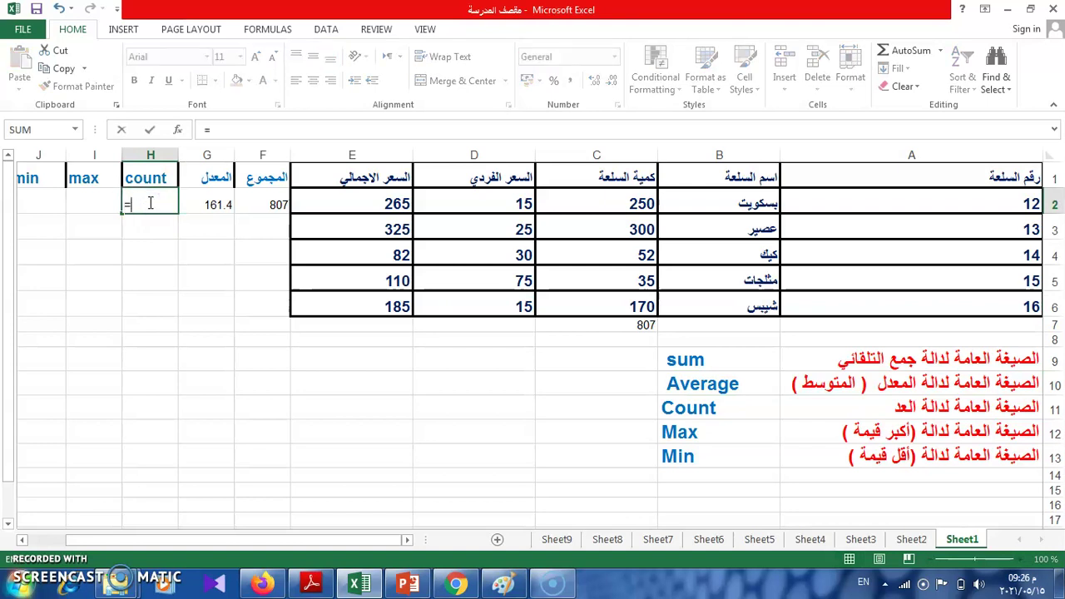
pyautogui.write('count')
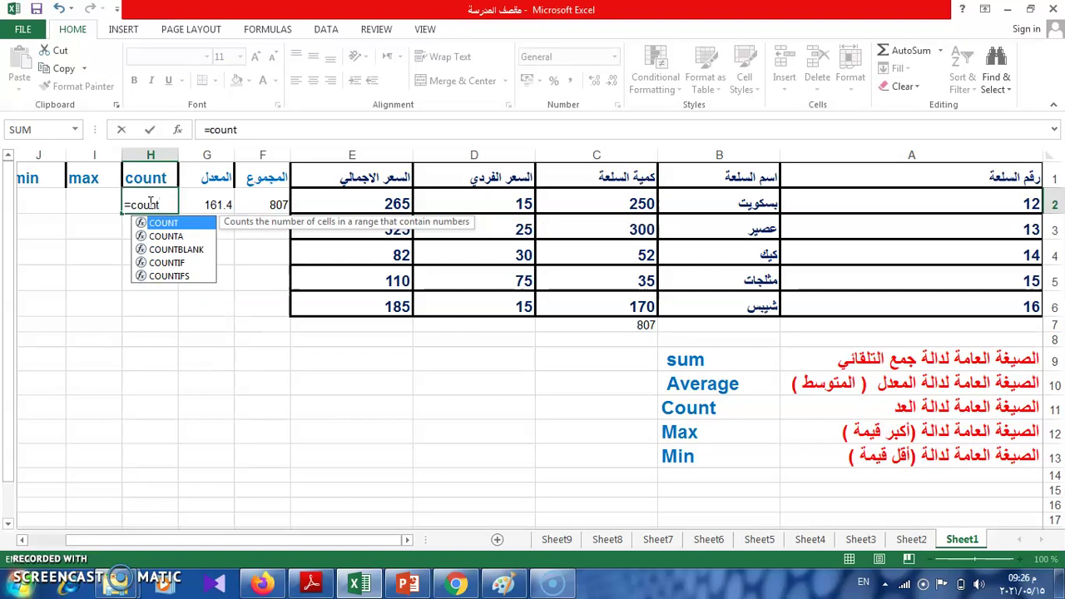
pyautogui.write('(')
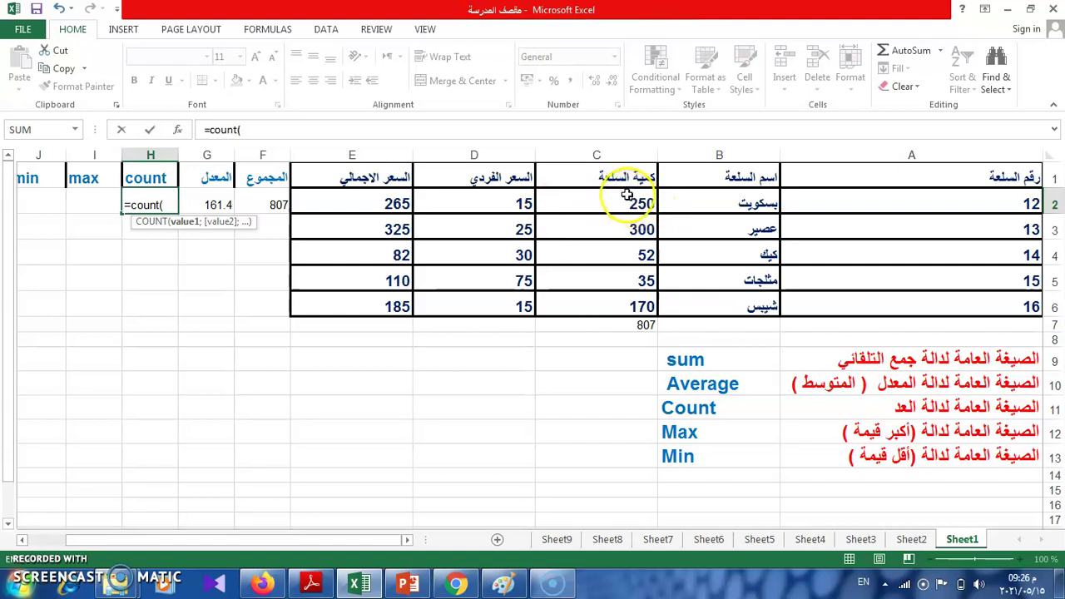
pyautogui.moveTo(628, 203); pyautogui.dragTo(627, 298)
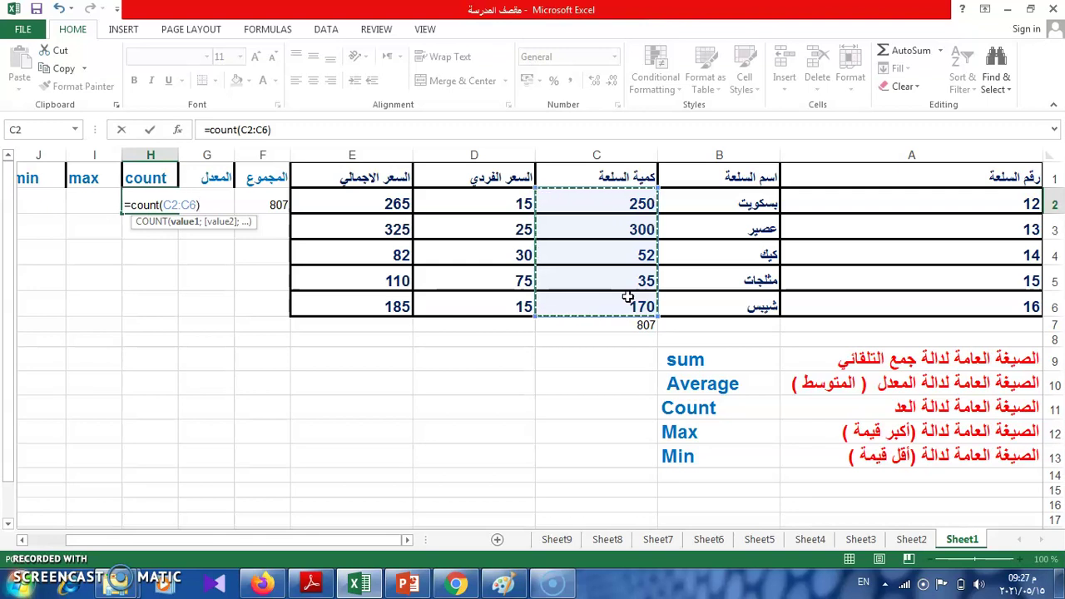
pyautogui.write(')')
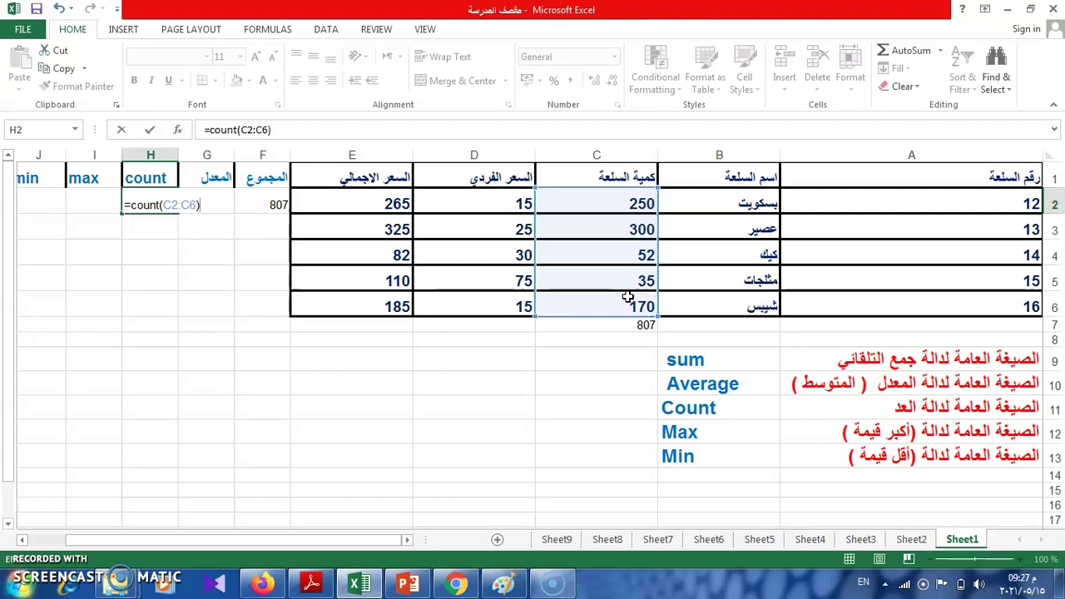
pyautogui.press('Return')
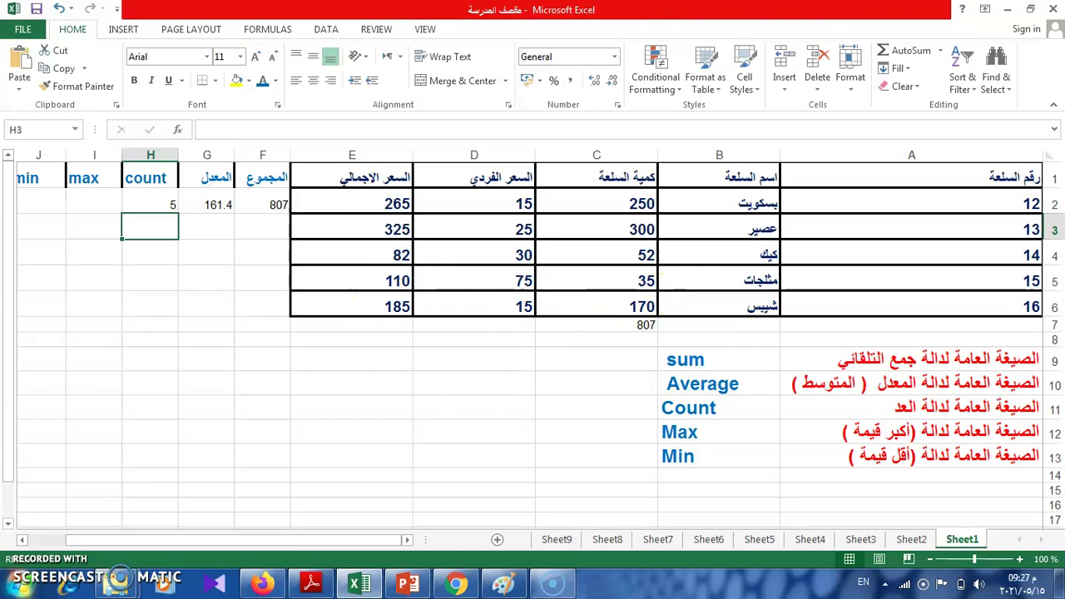
# Enter the formula =count(C2:E6) in cell H3 to count the numbers across the quantity and both price columns
pyautogui.write('=')
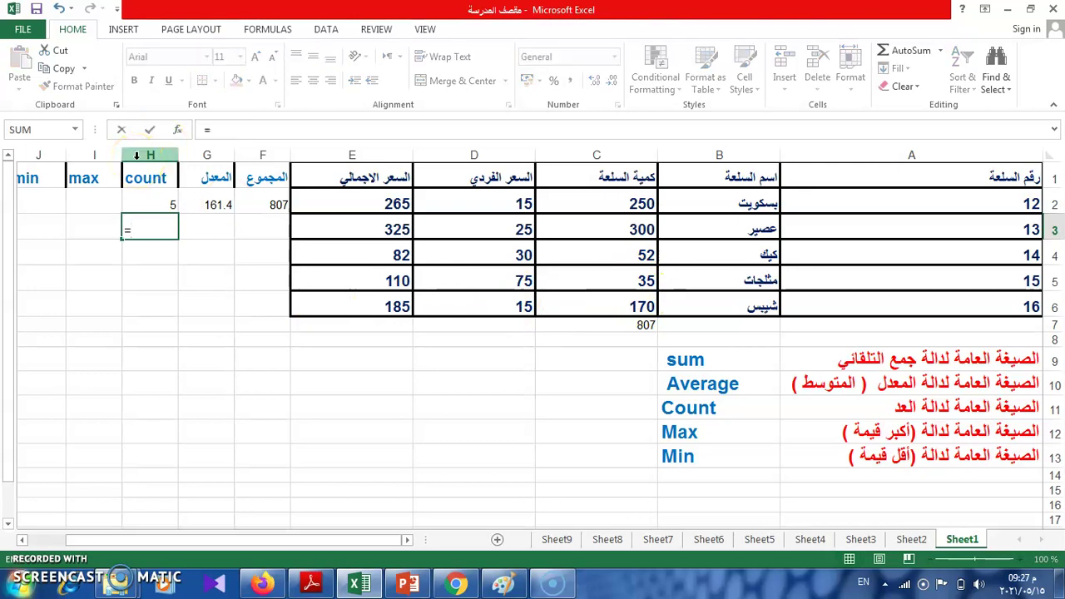
pyautogui.write('co')
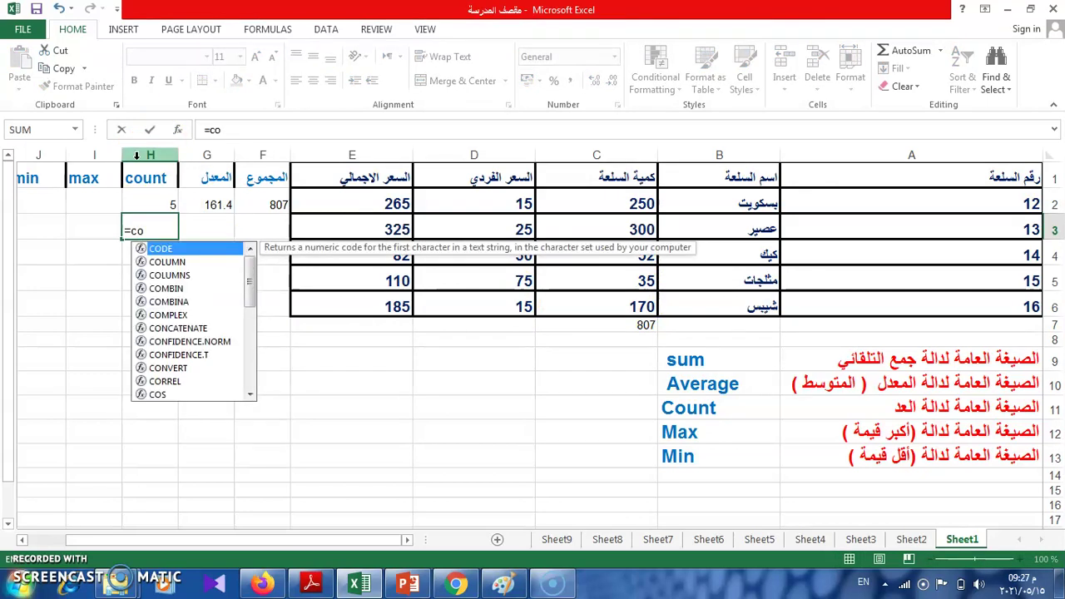
pyautogui.write('unt')
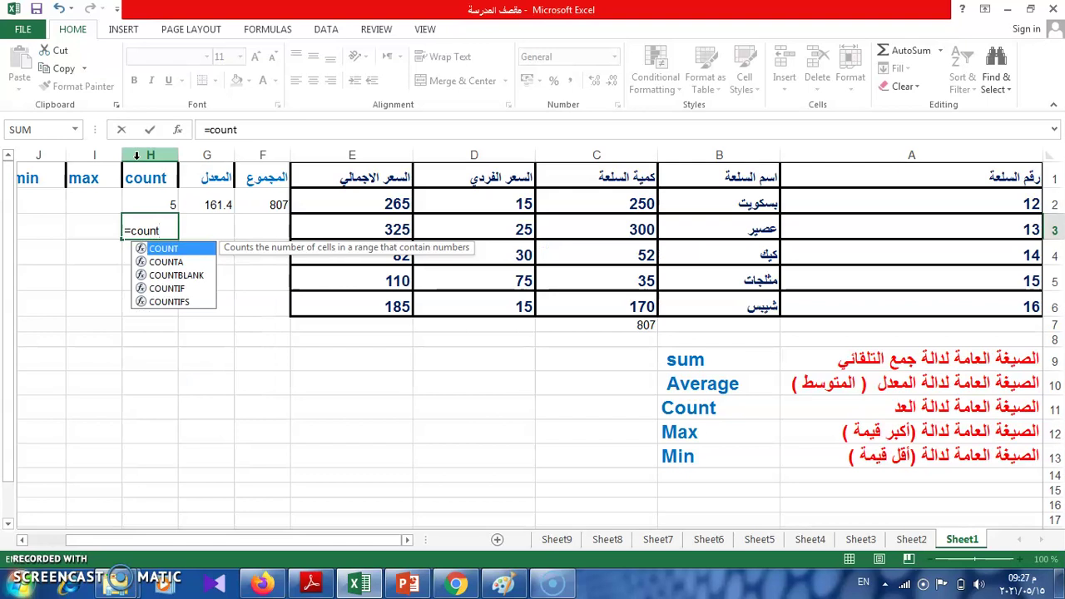
pyautogui.write('(')
pyautogui.moveTo(621, 211); pyautogui.dragTo(504, 302)
pyautogui.click(504, 302)
pyautogui.moveTo(432, 304); pyautogui.dragTo(366, 296)
pyautogui.click(631, 202)
pyautogui.write(')')
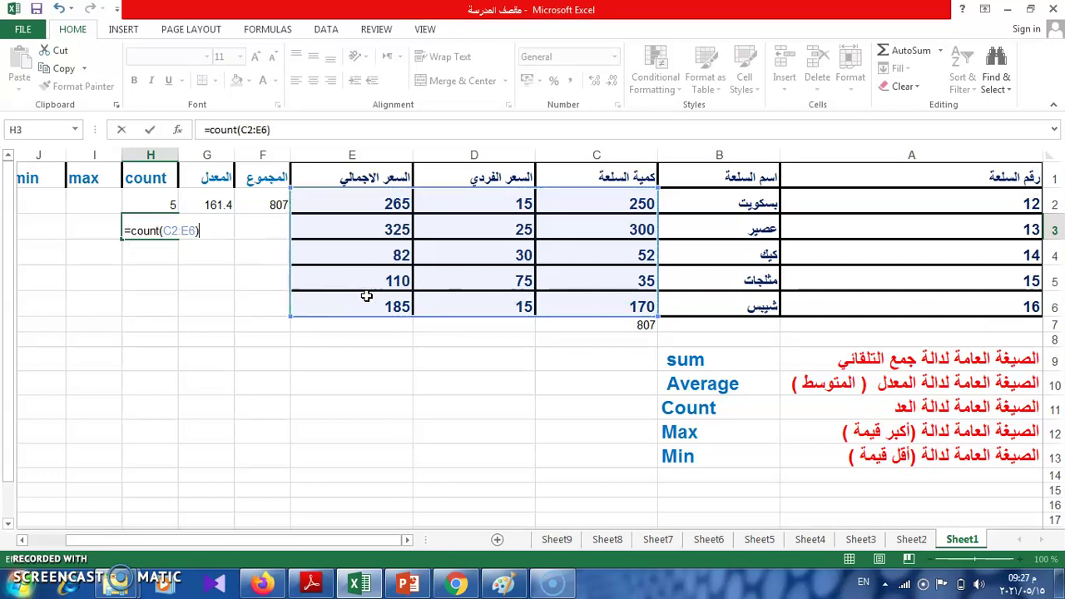
pyautogui.press('Return')
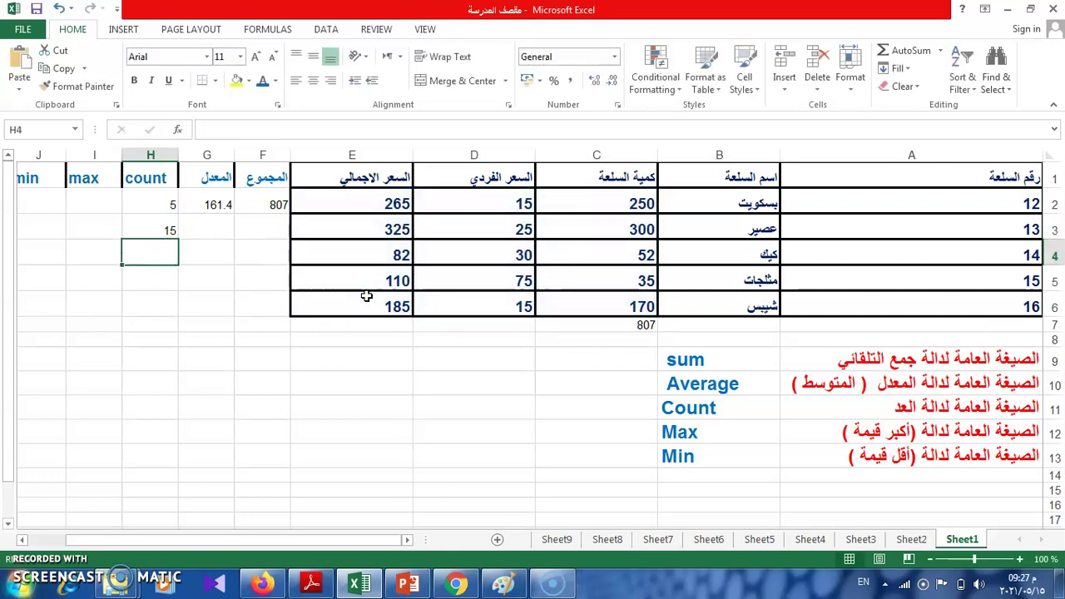
pyautogui.click(164, 231)
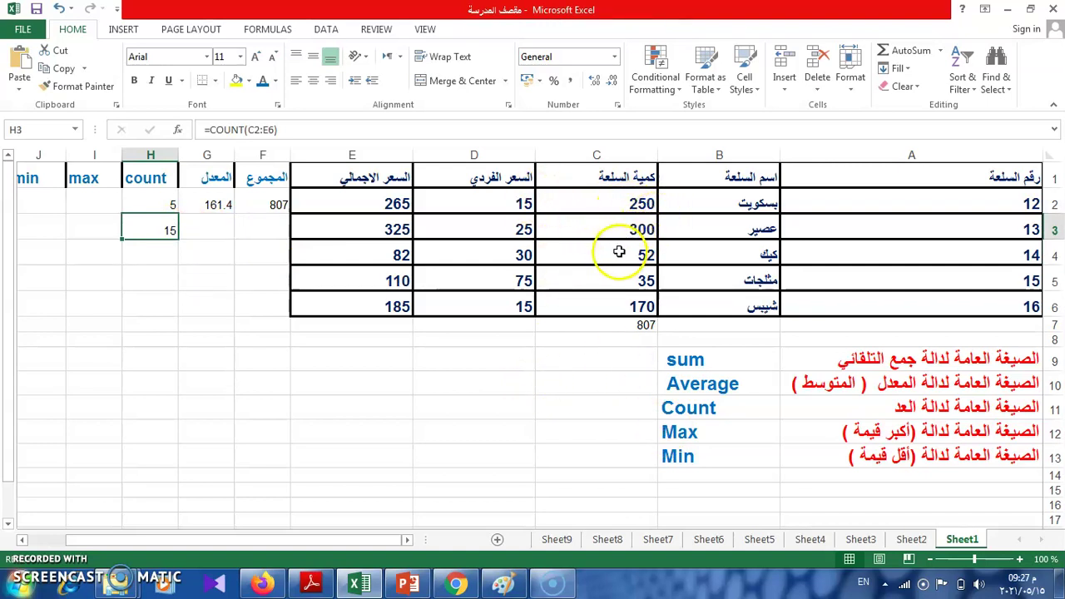
# Enter the formula =count(B2:C6) in cell H4, covering the item names and the quantities
pyautogui.click(152, 258)
pyautogui.write('=')
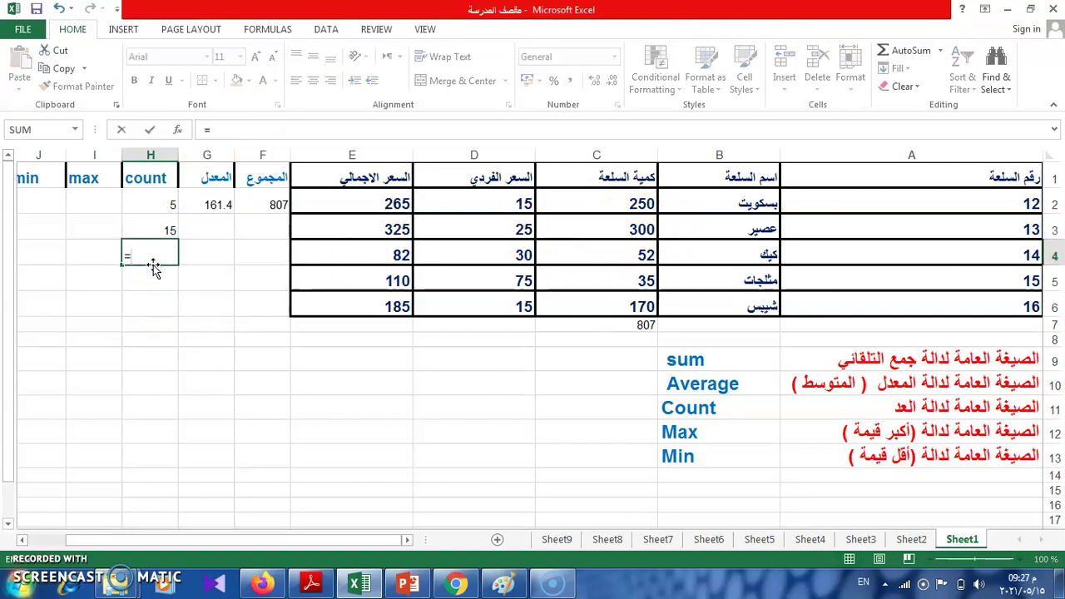
pyautogui.write('c')
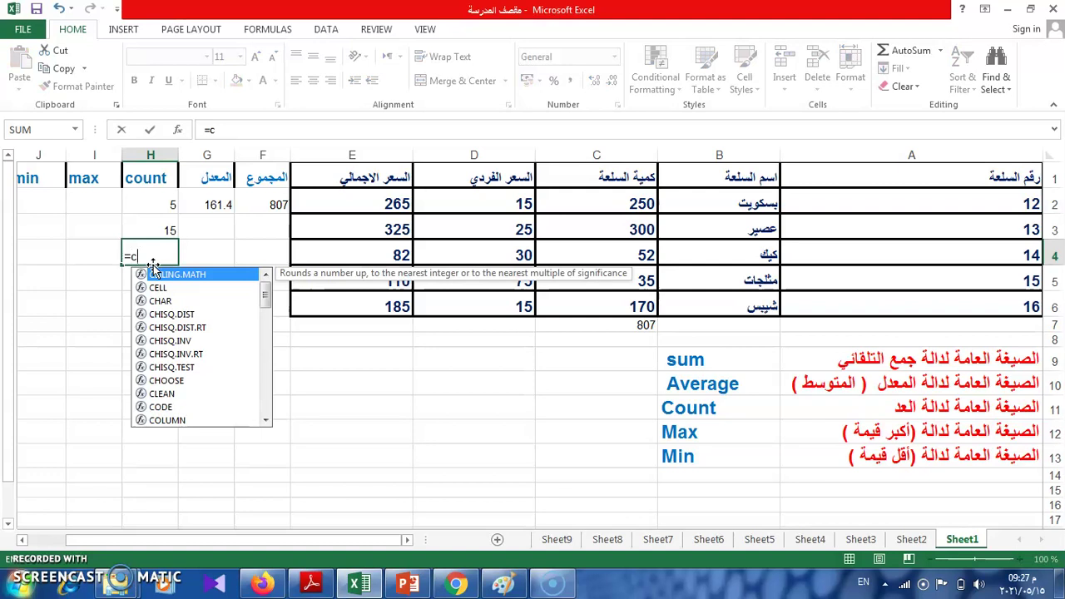
pyautogui.write('ount')
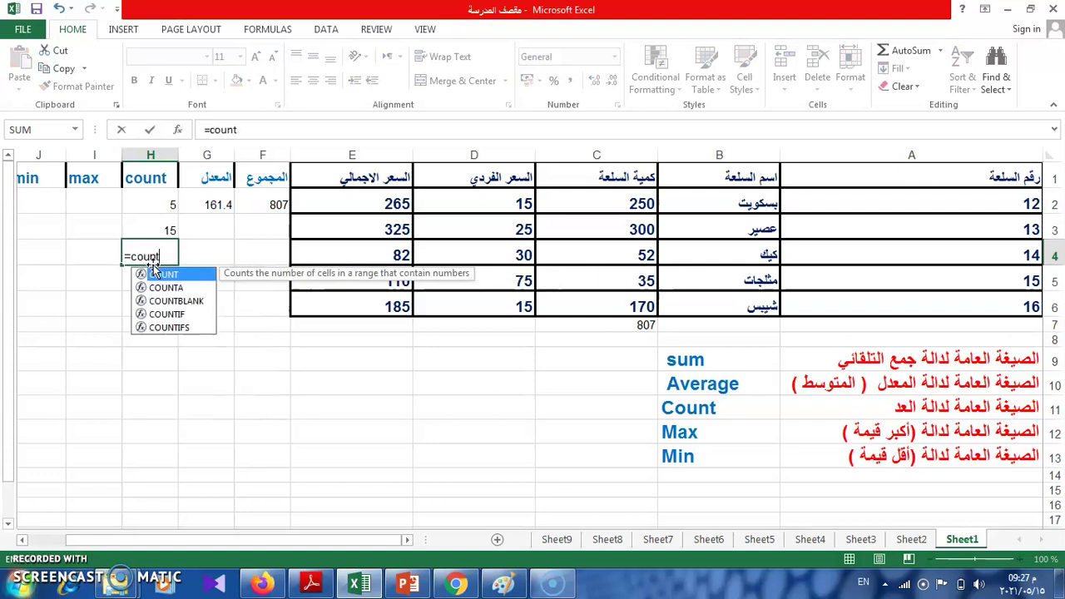
pyautogui.write('(')
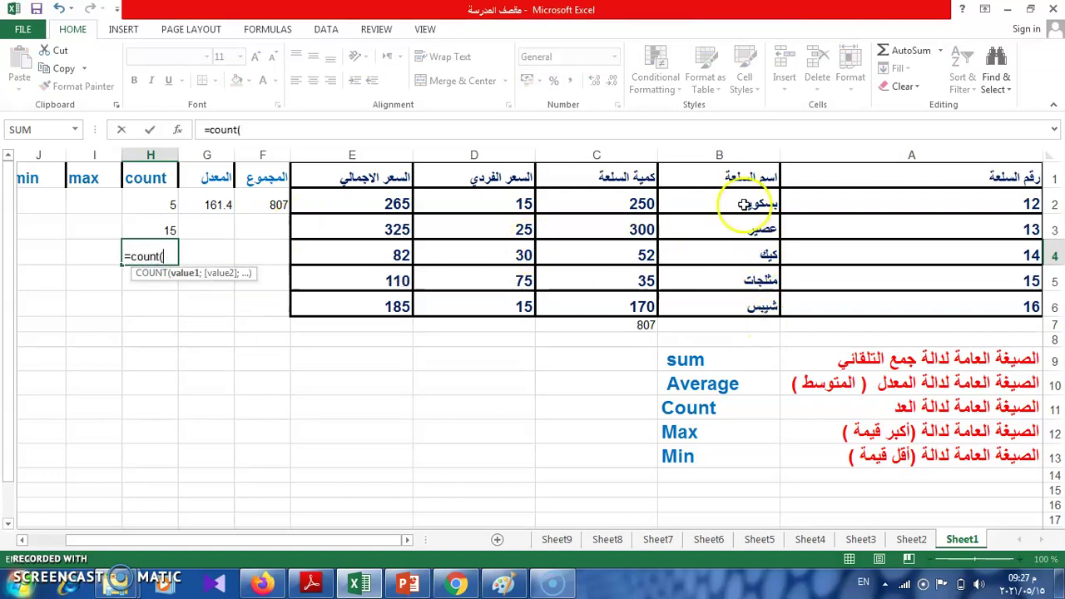
pyautogui.moveTo(740, 203); pyautogui.dragTo(647, 302)
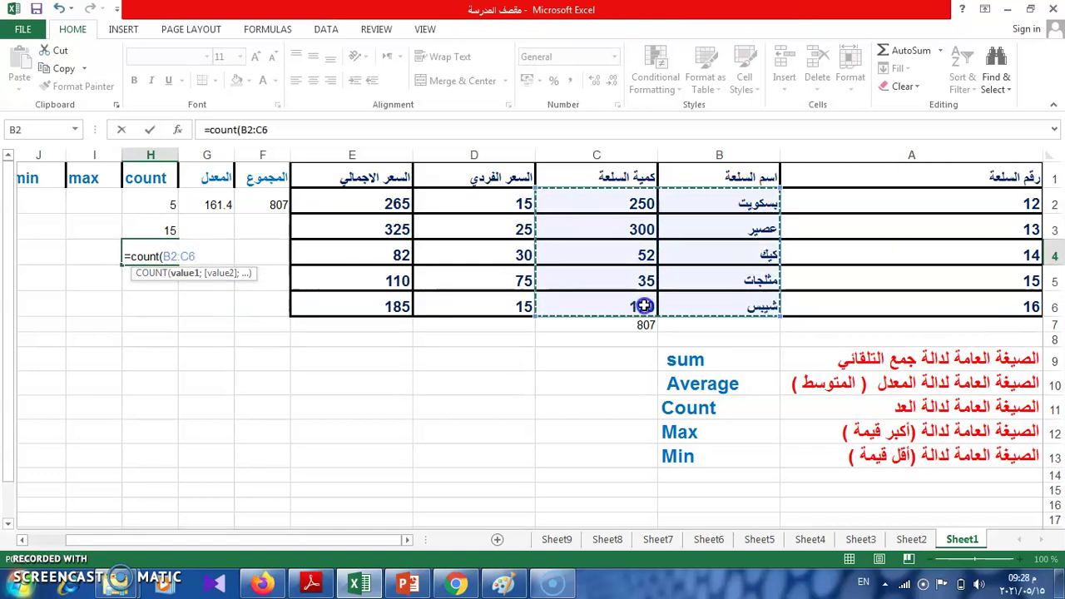
pyautogui.write(')')
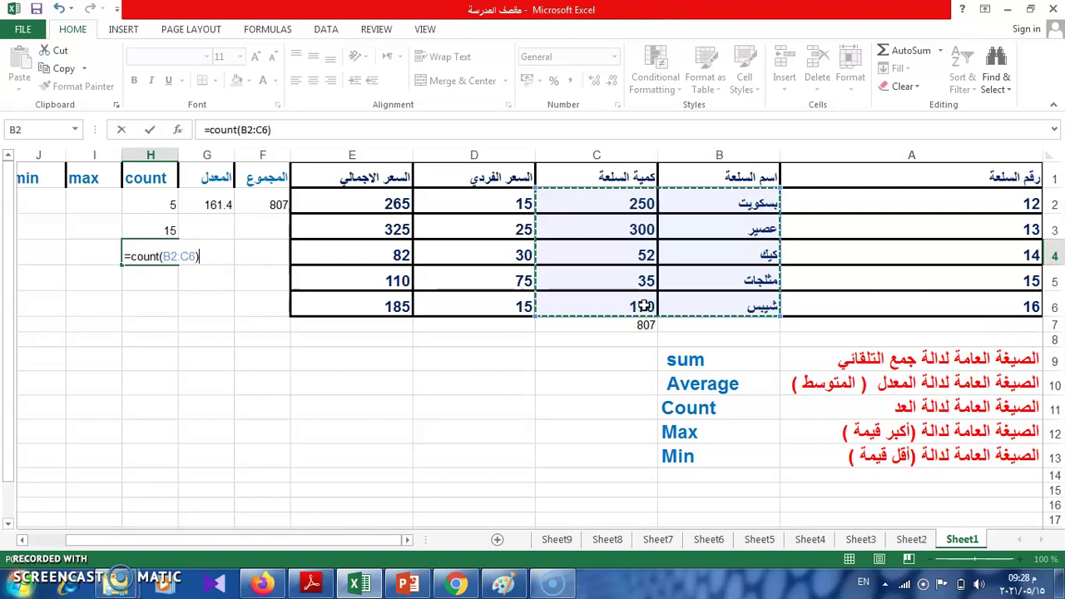
pyautogui.press('Return')
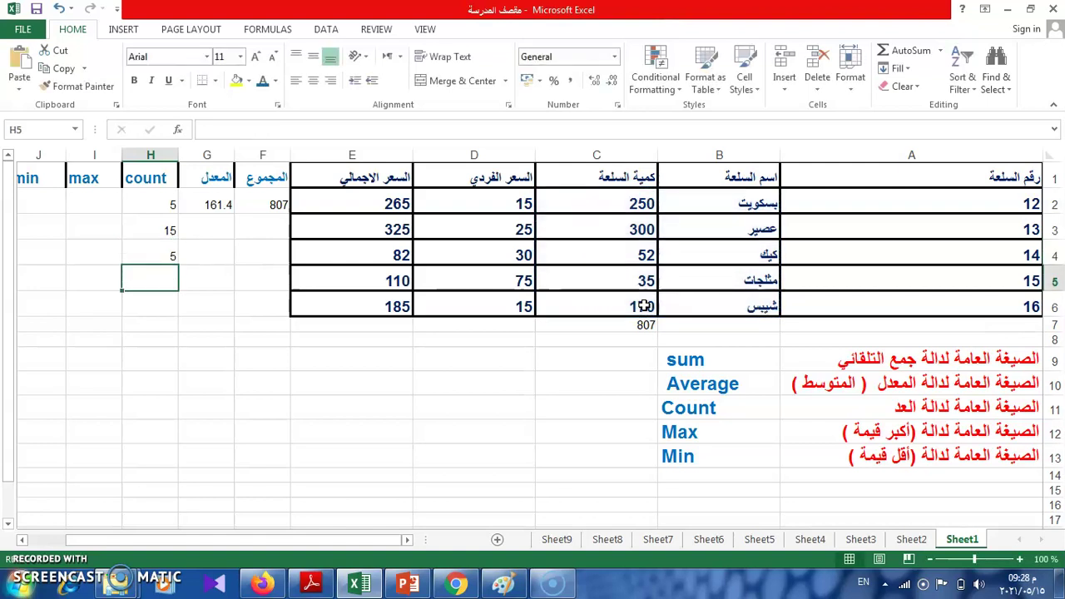
# Check the summary count for the range B2:C6 and look at the Max description in the function list
pyautogui.moveTo(623, 201); pyautogui.dragTo(682, 312)
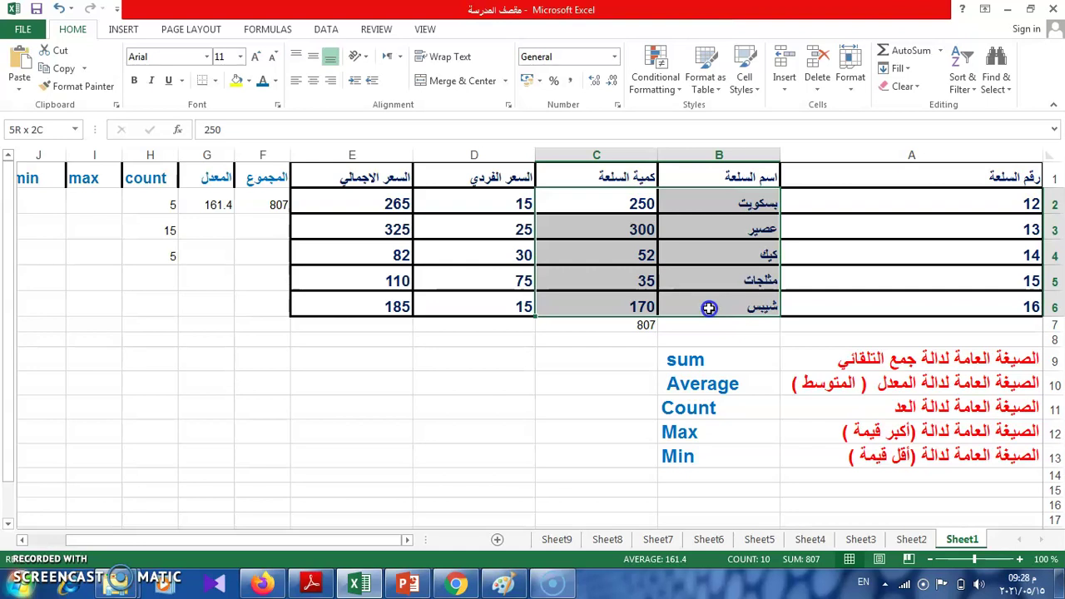
pyautogui.moveTo(708, 308); pyautogui.dragTo(709, 305)
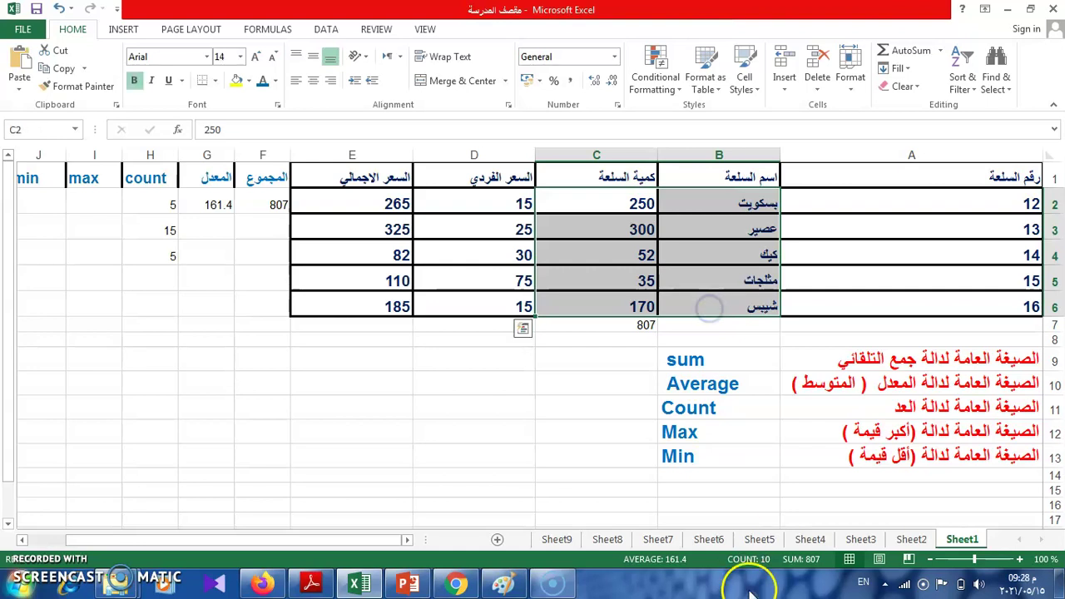
pyautogui.click(843, 432)
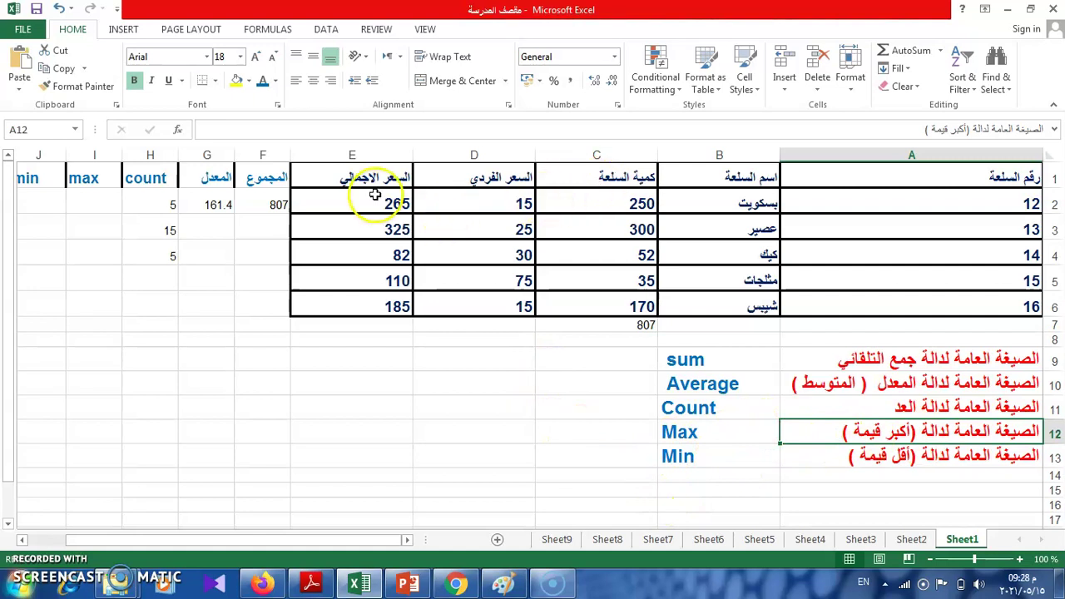
# Enter the formula =MAX(E2:E6) in cell E7, directly below the السعر الاجمالي column
pyautogui.moveTo(371, 204); pyautogui.dragTo(357, 311)
pyautogui.click(310, 327)
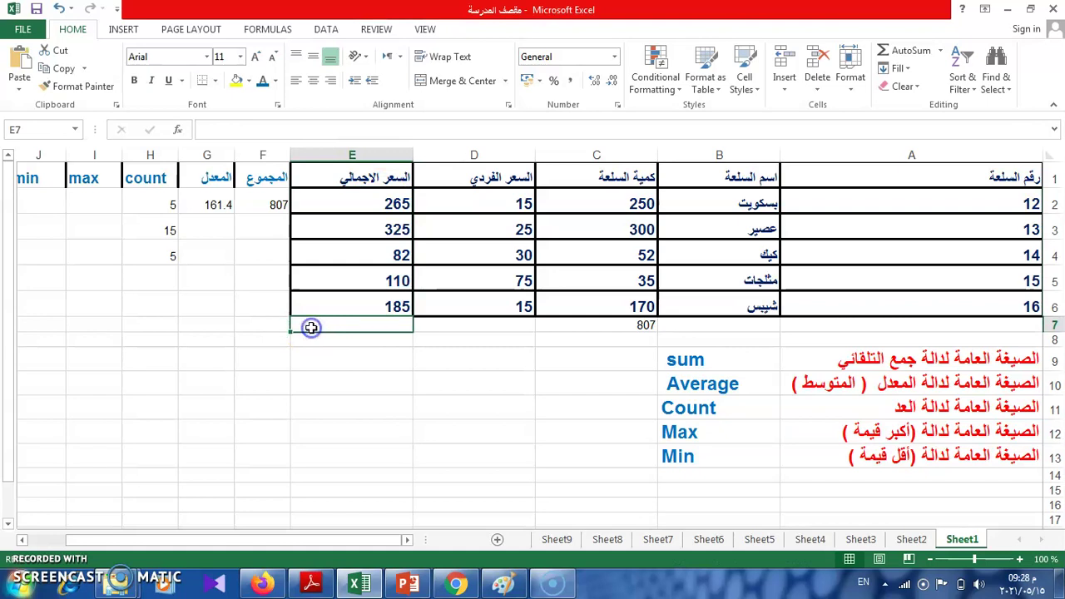
pyautogui.write('=')
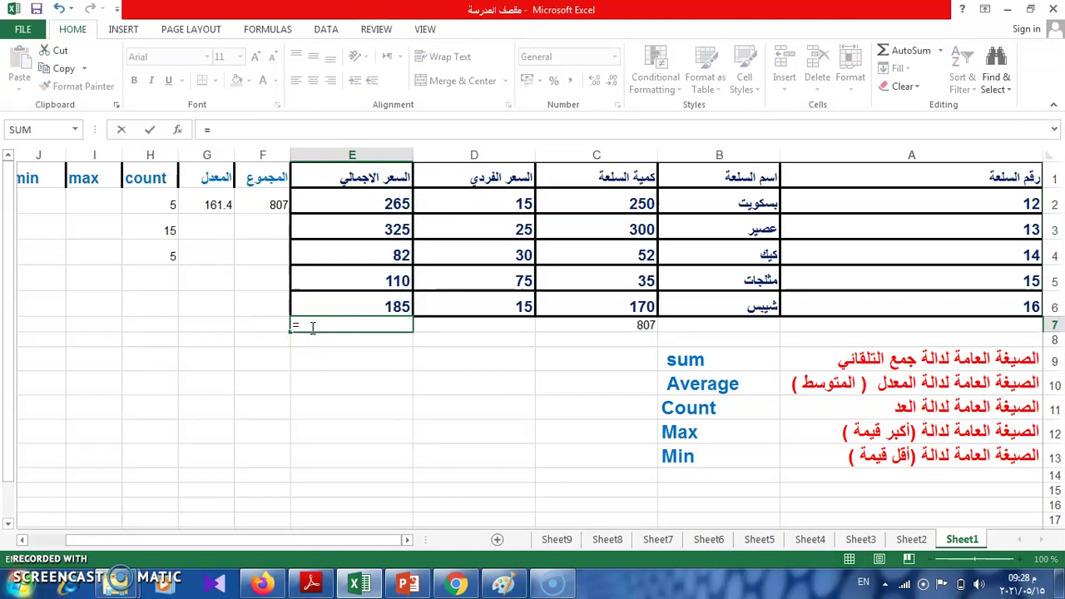
pyautogui.write('m')
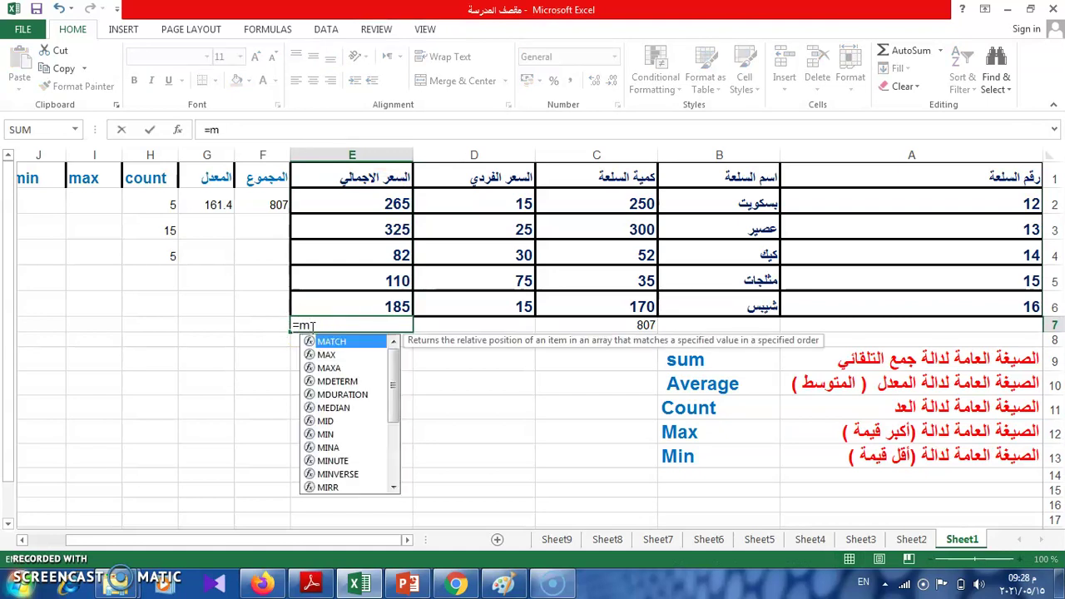
pyautogui.click(340, 356)
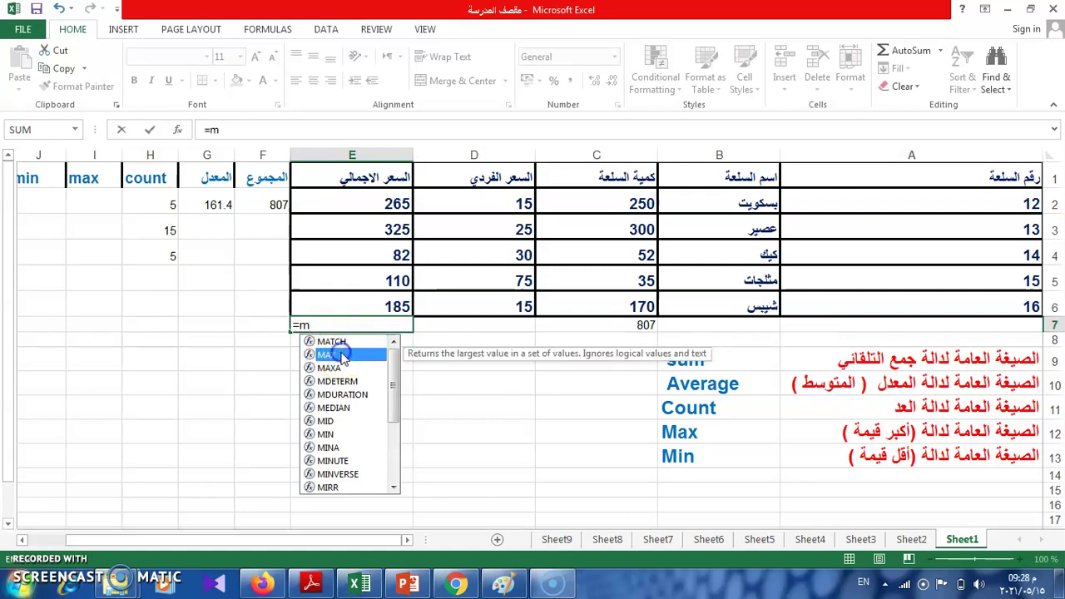
pyautogui.doubleClick(341, 355)
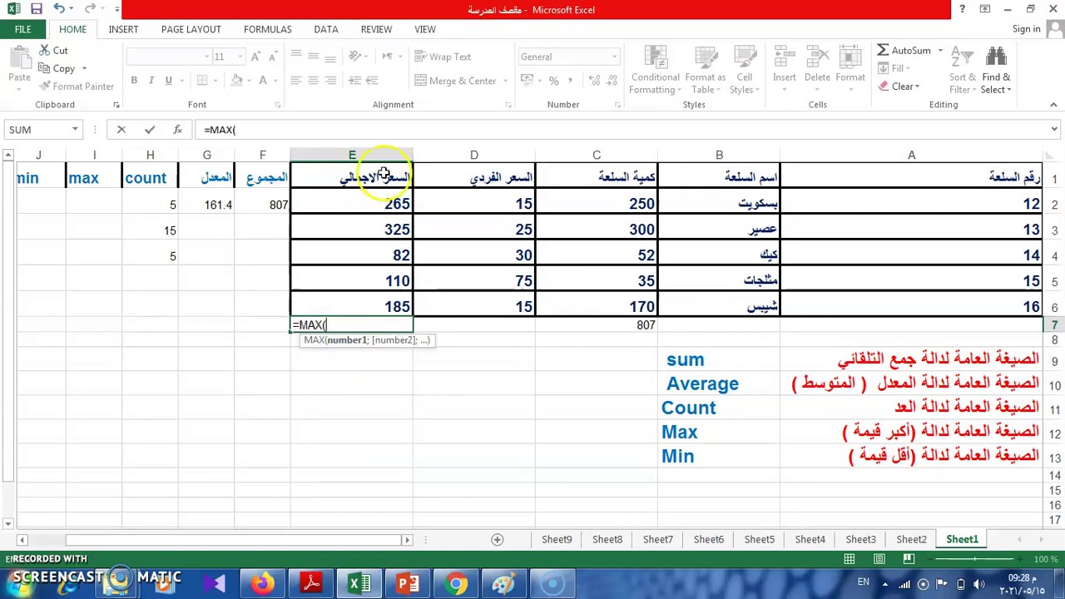
pyautogui.moveTo(379, 208); pyautogui.dragTo(379, 313)
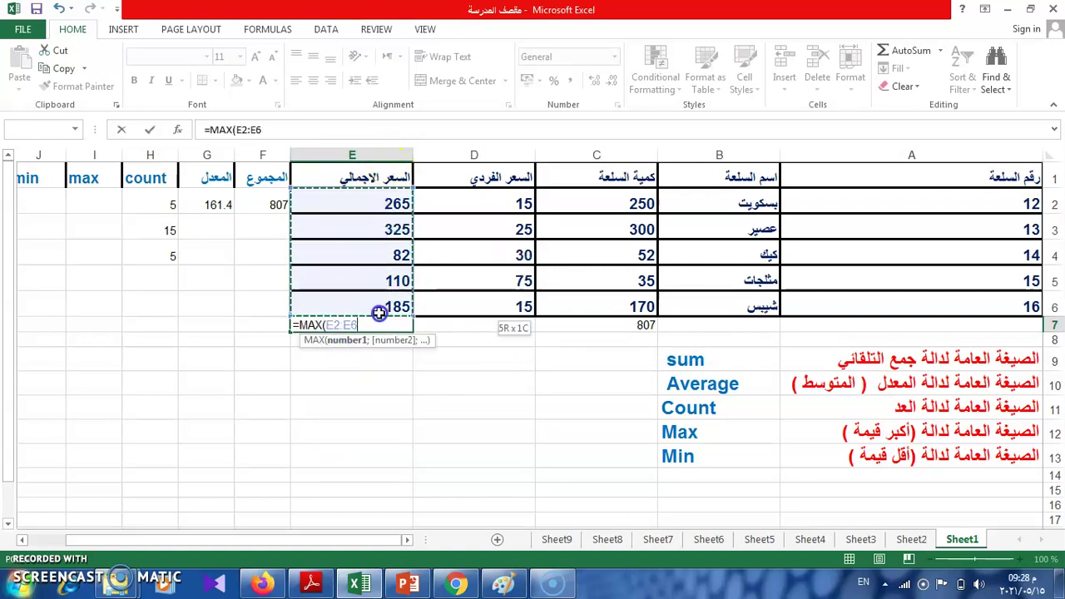
pyautogui.write(')')
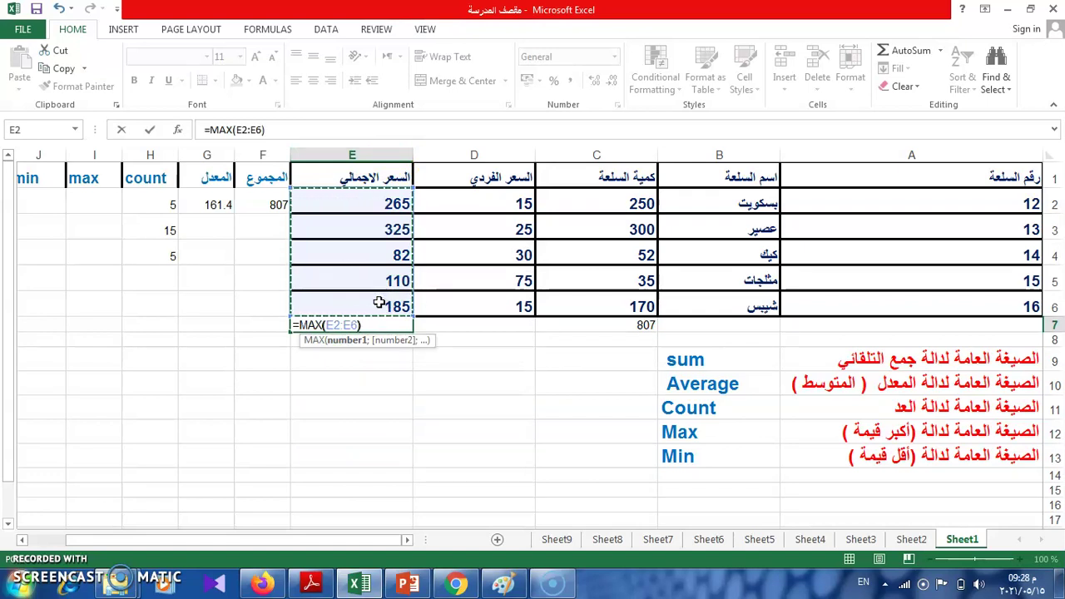
pyautogui.press('Return')
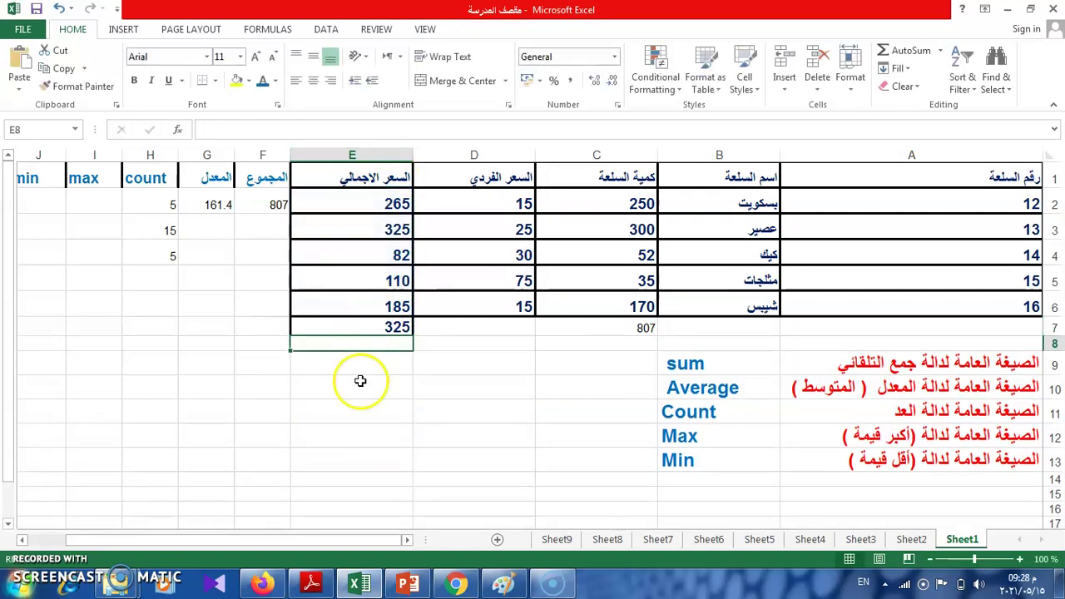
pyautogui.click(363, 333)
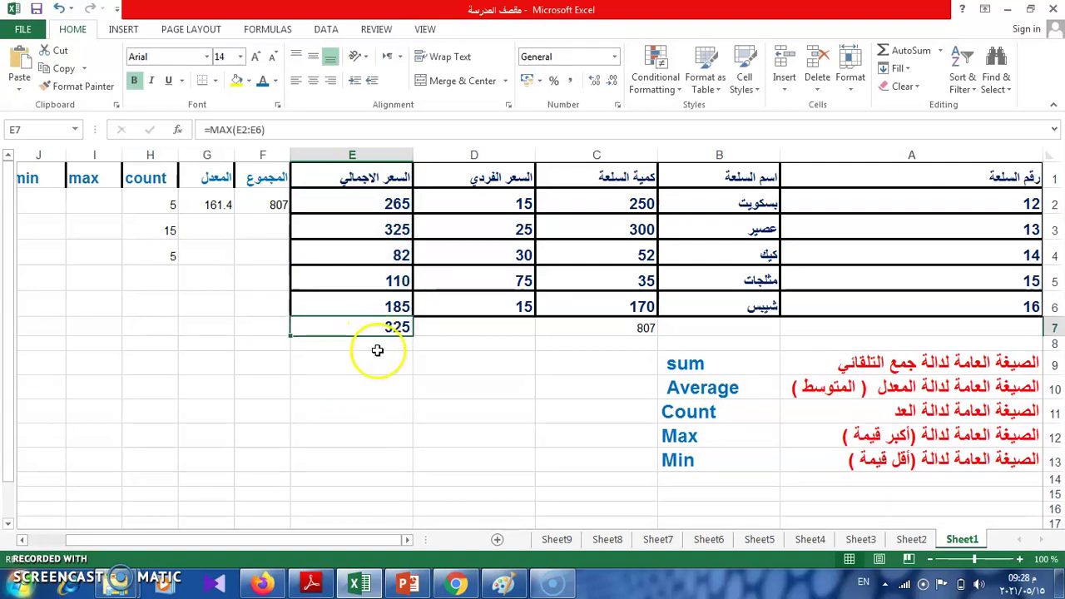
# Enter the formula =MIN(E2:E6) in cell E8, directly below the maximum of the السعر الاجمالي column
pyautogui.click(380, 344)
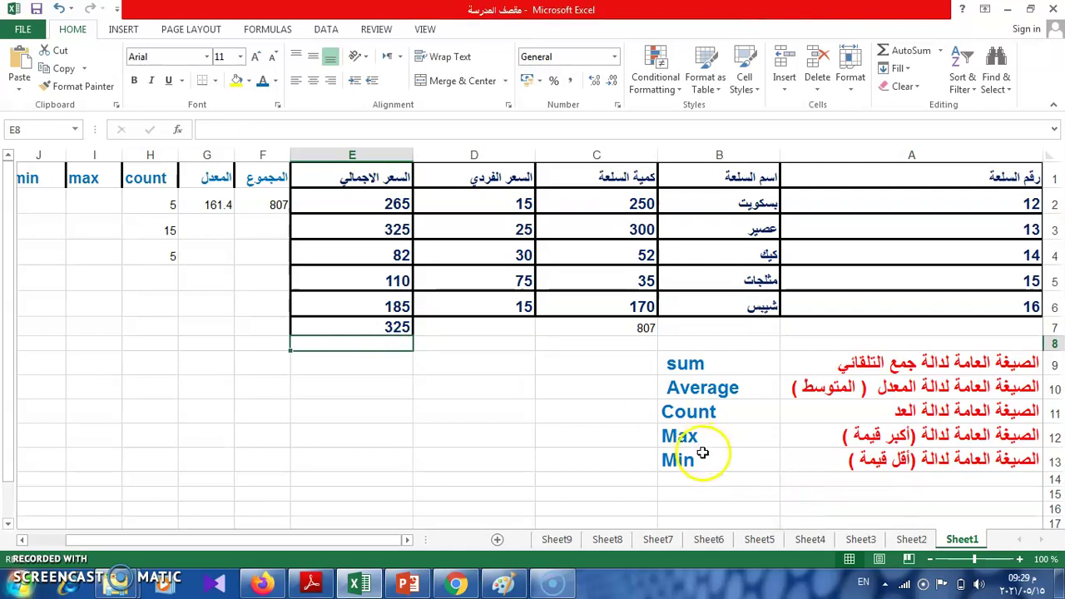
pyautogui.doubleClick(366, 341)
pyautogui.write('=')
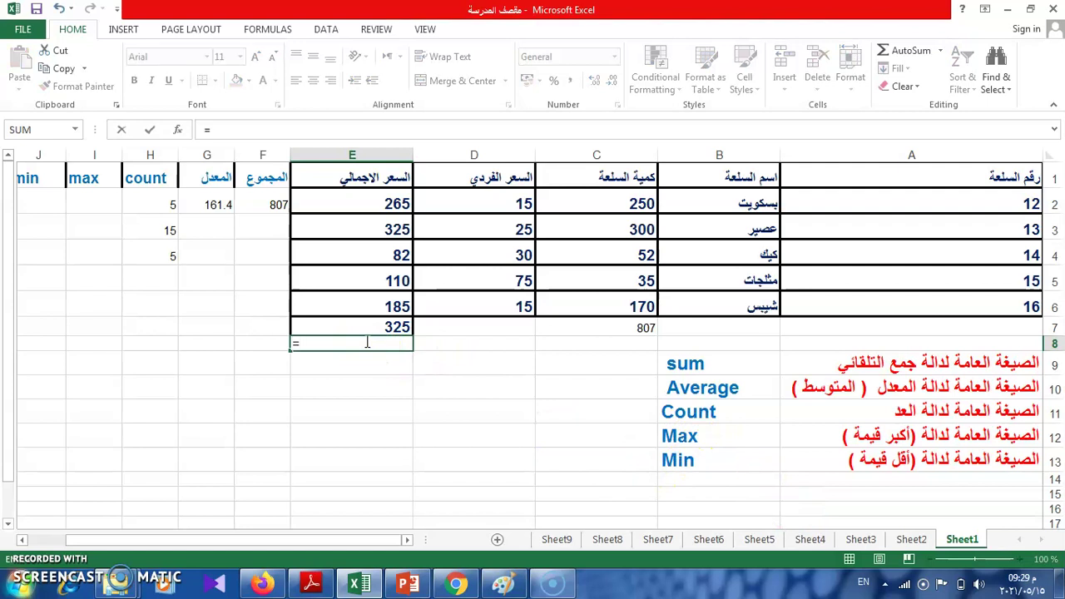
pyautogui.write('mi')
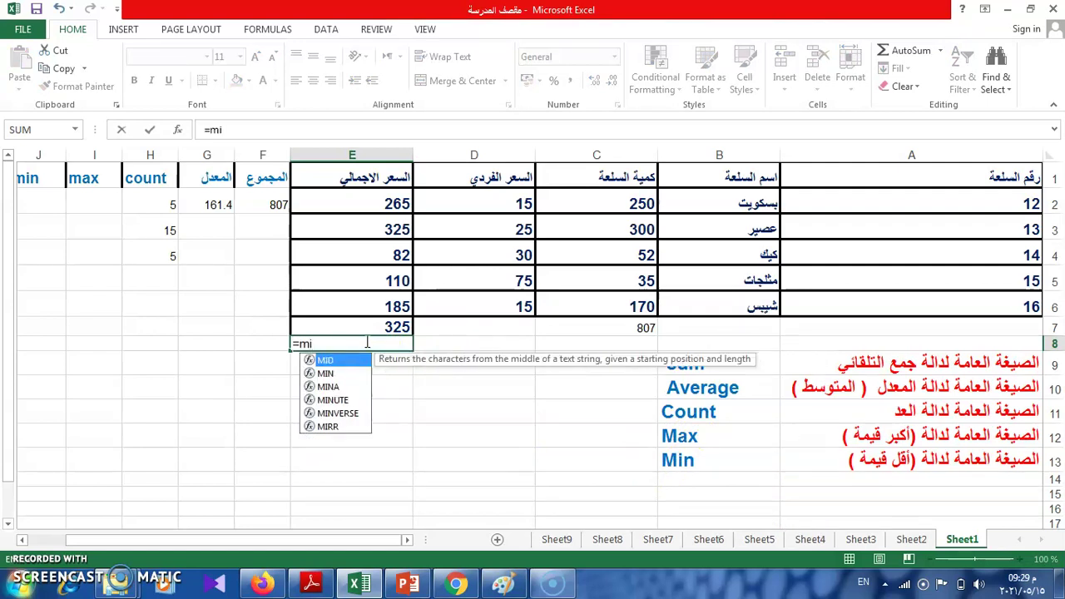
pyautogui.doubleClick(324, 372)
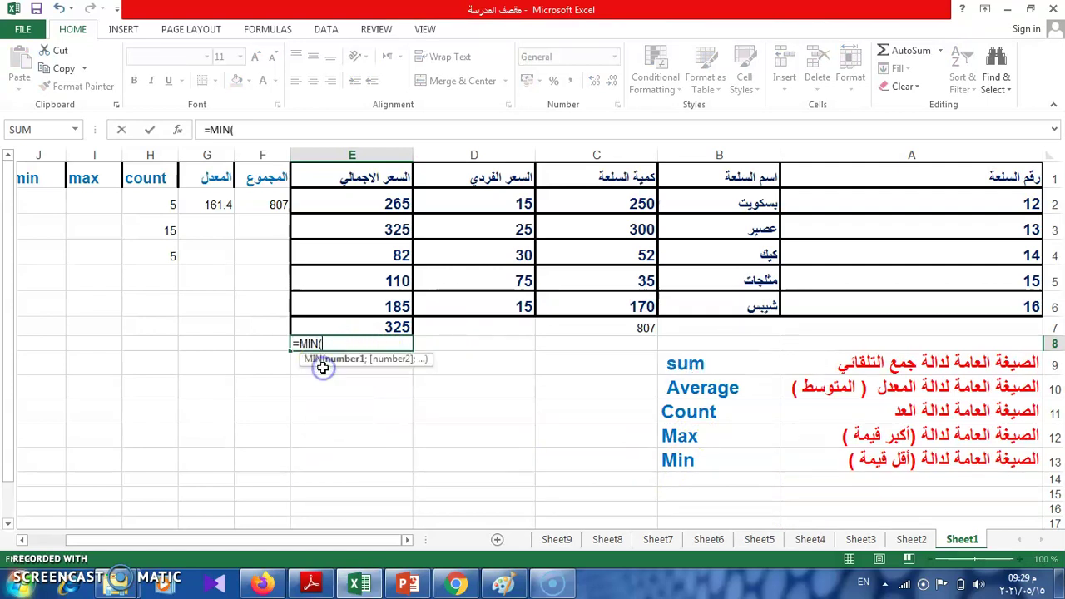
pyautogui.moveTo(369, 204); pyautogui.dragTo(373, 298)
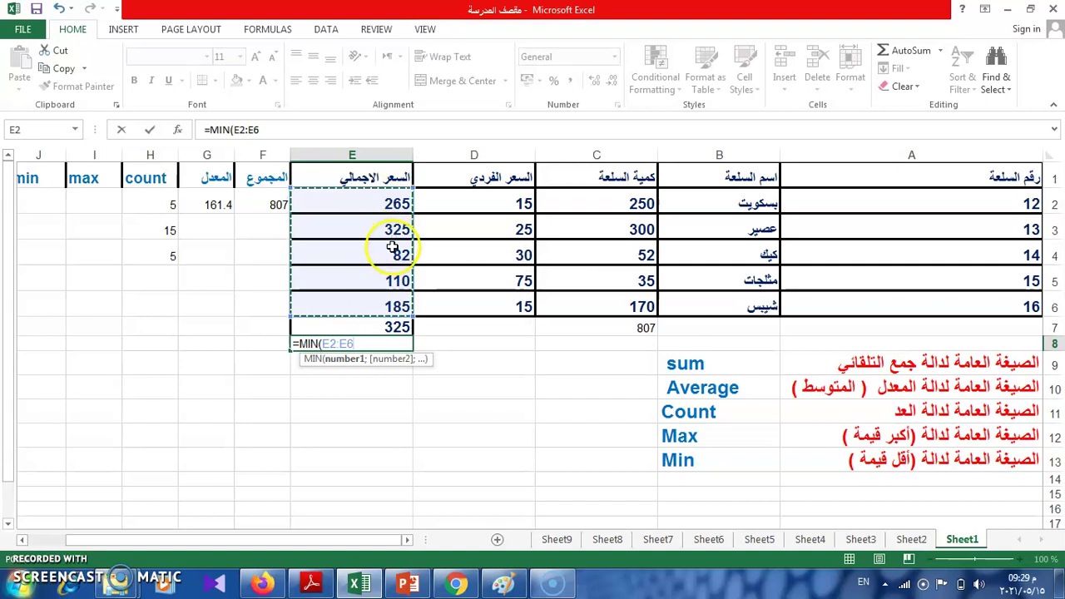
pyautogui.write(')')
pyautogui.press('Return')
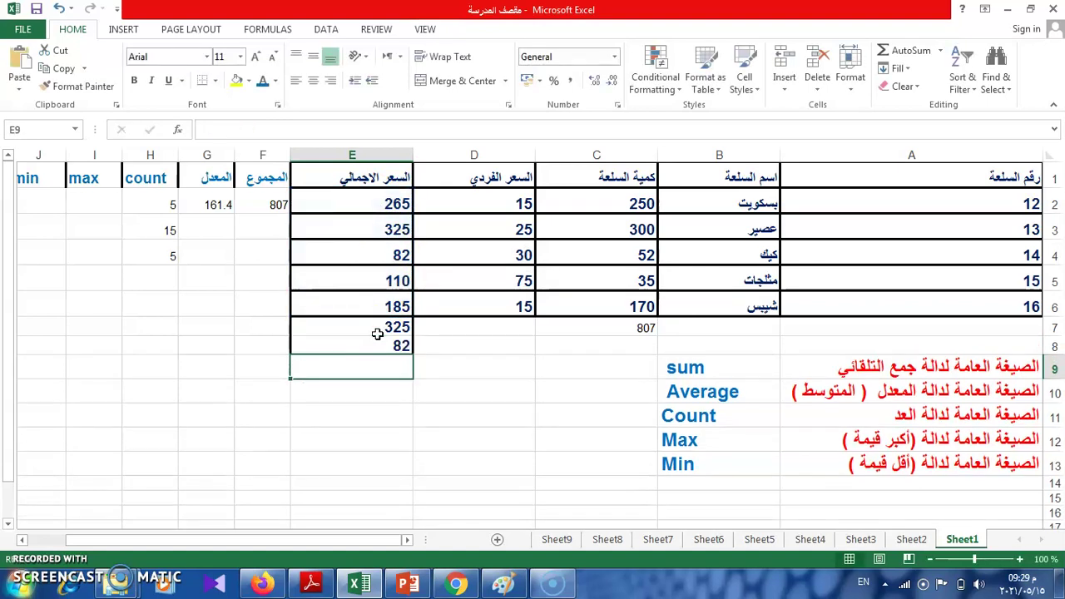
# Review the MIN formula in E8, the السعر الفردي values in D2:D6 and the function list in A9:B13
pyautogui.click(390, 347)
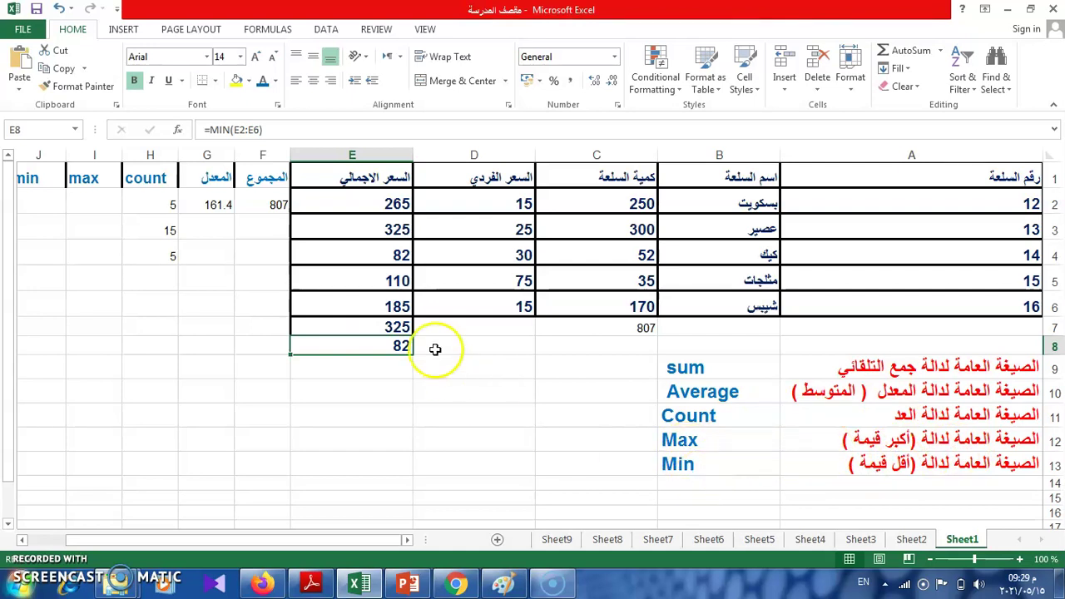
pyautogui.moveTo(500, 204); pyautogui.dragTo(499, 306)
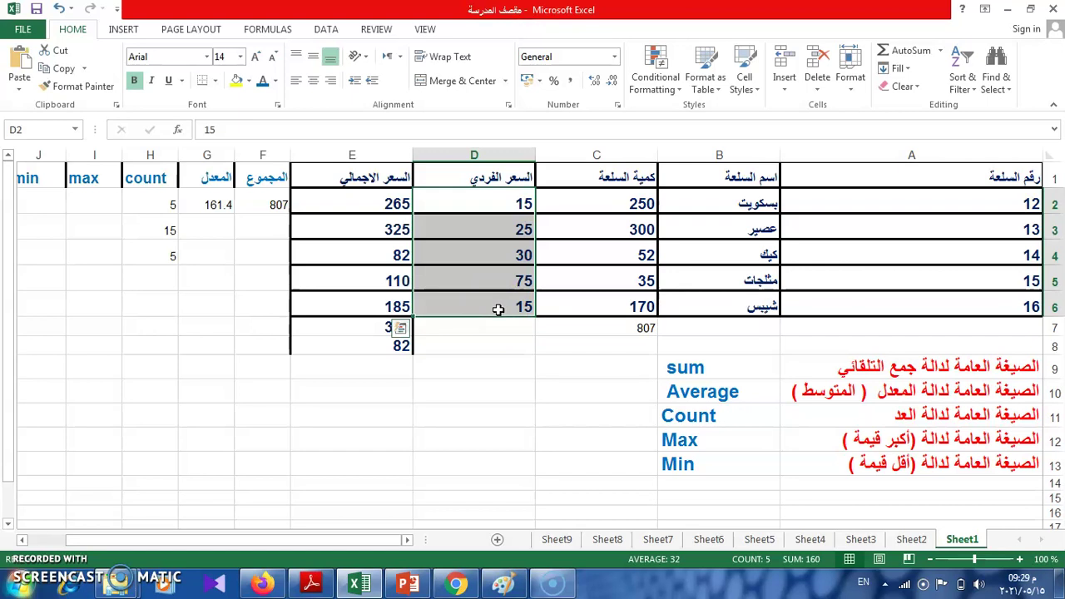
pyautogui.moveTo(700, 366); pyautogui.dragTo(856, 467)
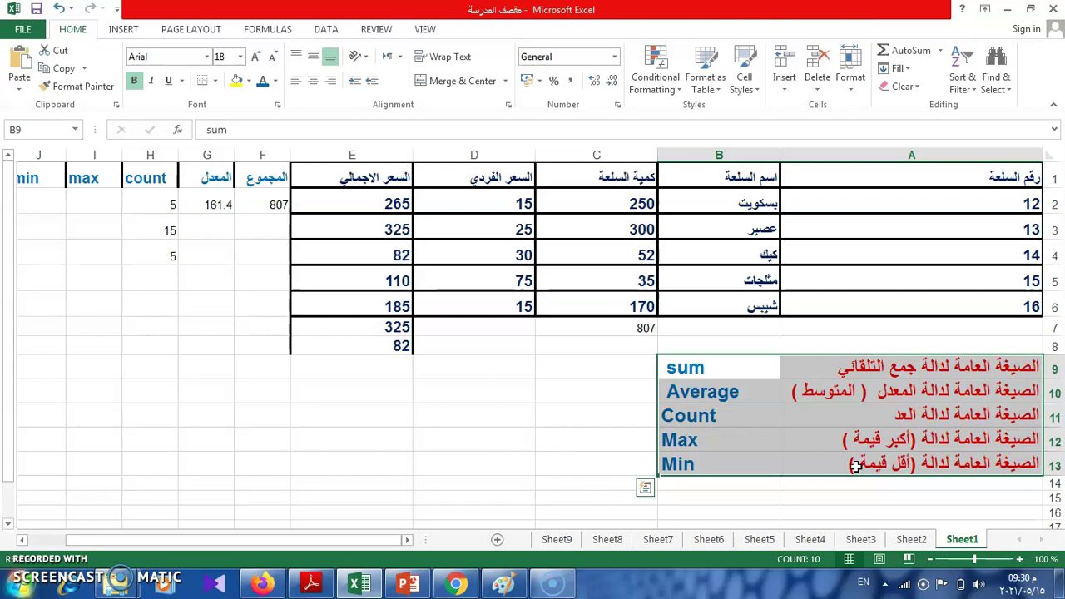
# Enter the formula =sum(D2:D6) in cell D10 to add up the السعر الفردي column
pyautogui.click(447, 395)
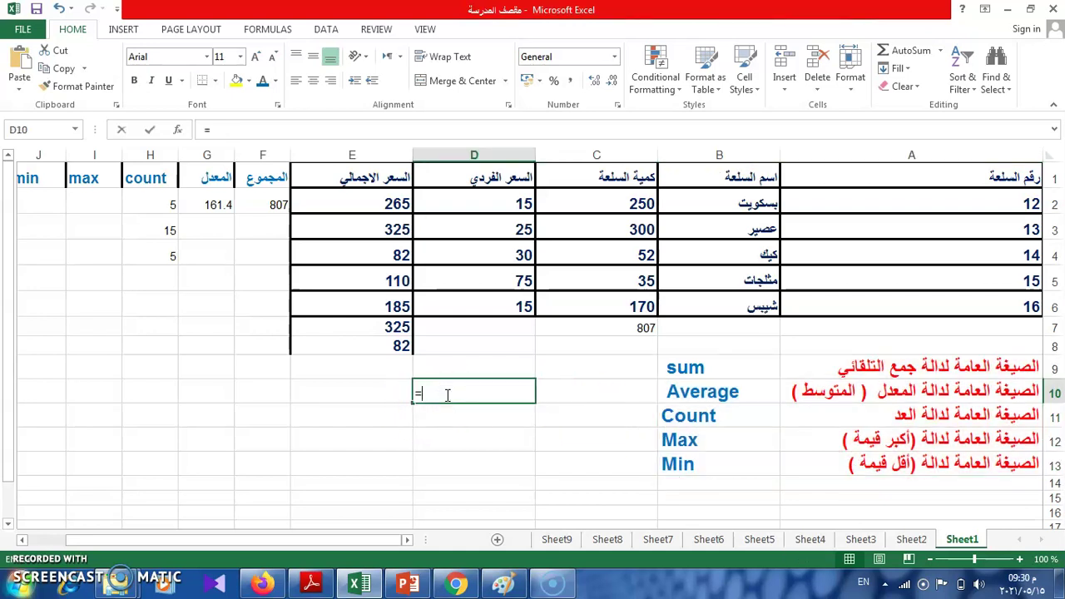
pyautogui.write('s')
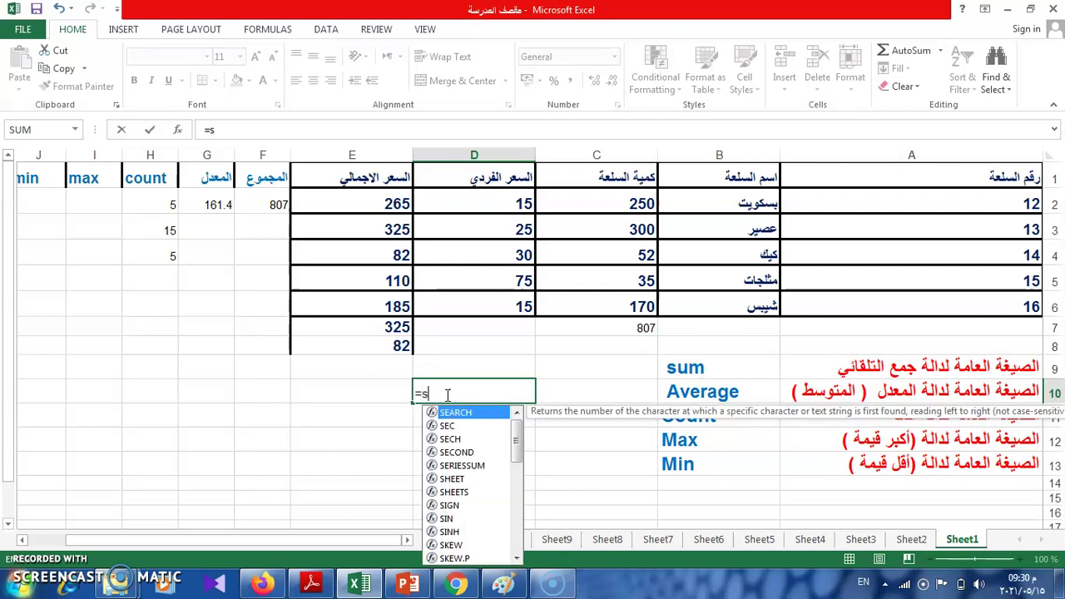
pyautogui.write('um')
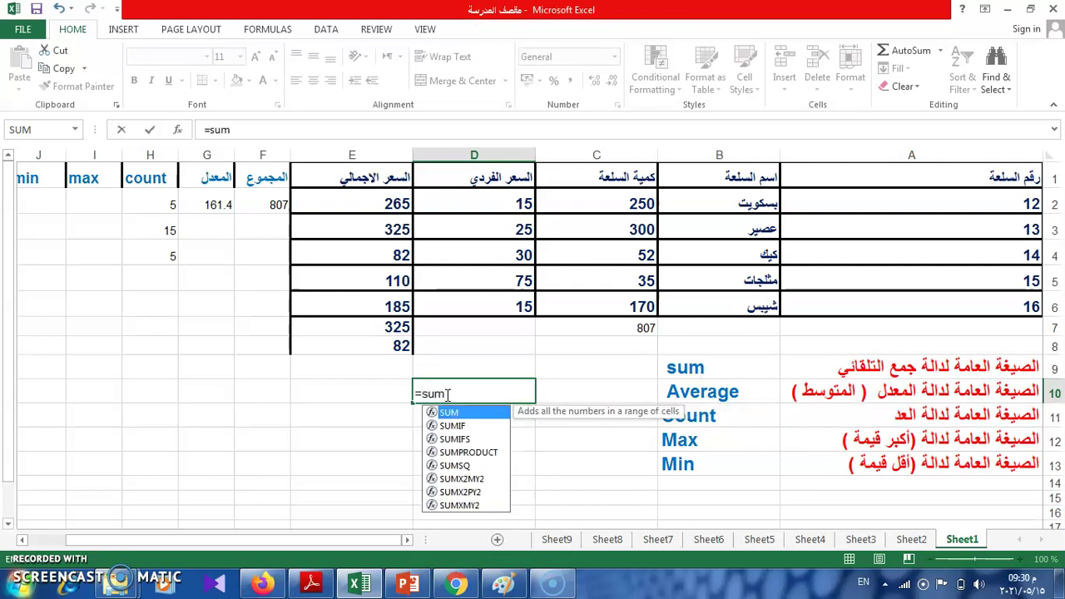
pyautogui.write('(')
pyautogui.moveTo(518, 204); pyautogui.dragTo(519, 305)
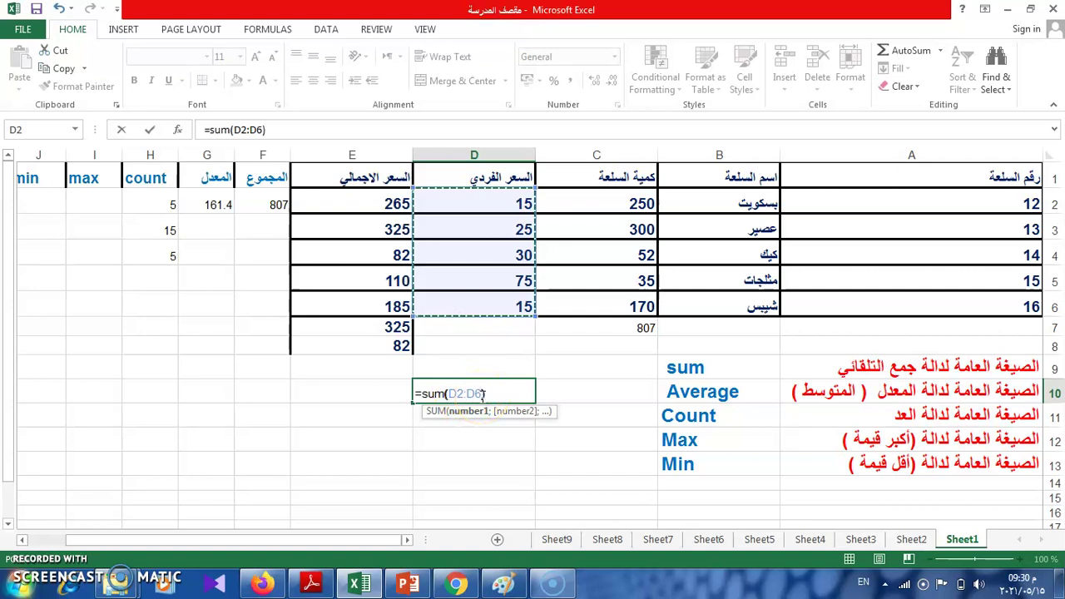
pyautogui.write(')')
pyautogui.press('Return')
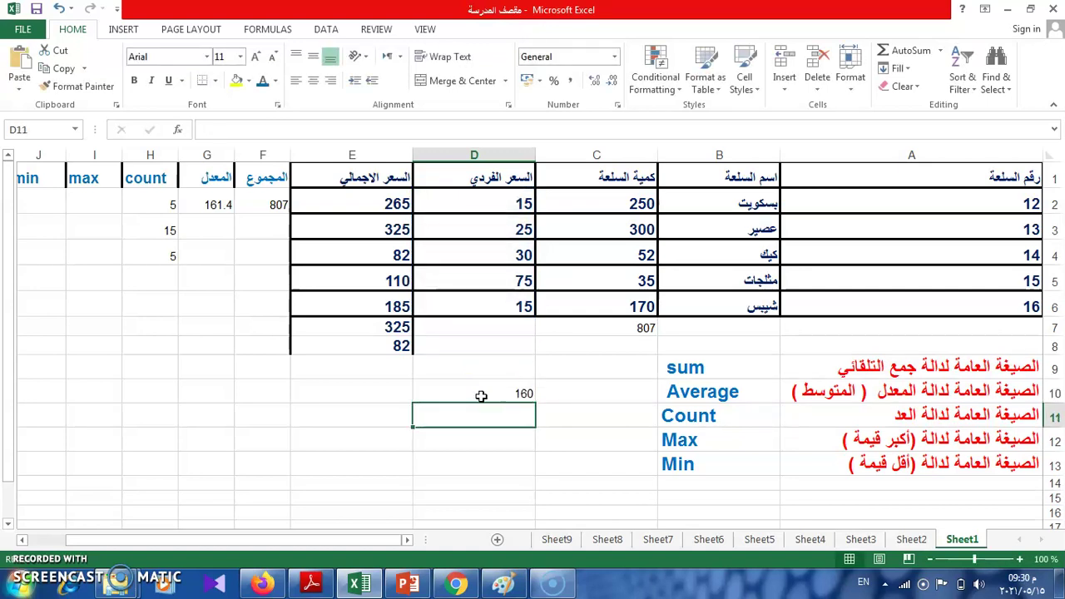
# Switch to the open lesson presentation in PowerPoint
pyautogui.click(407, 585)
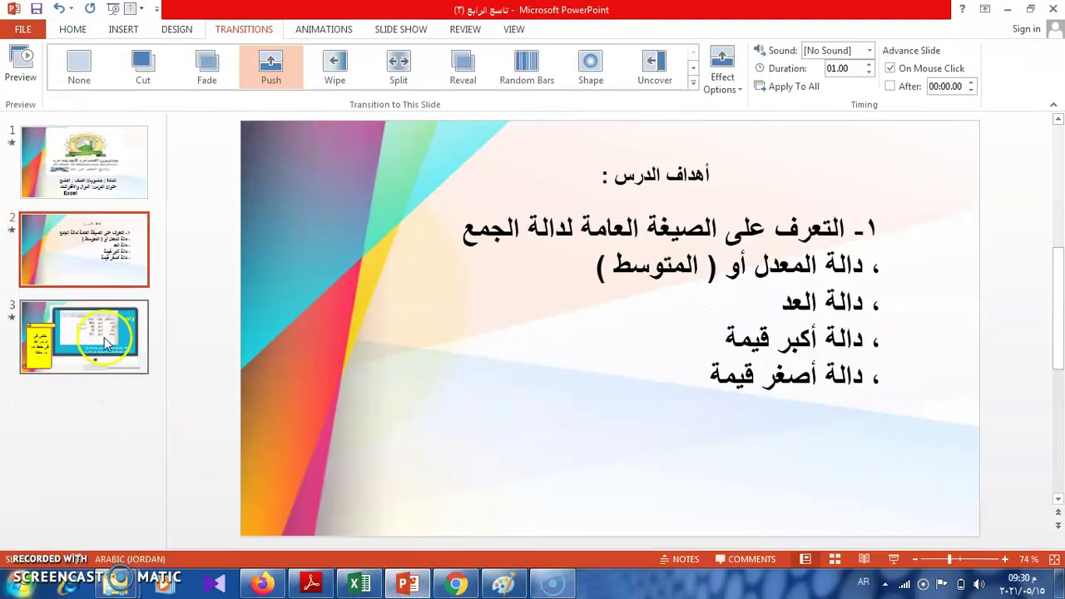